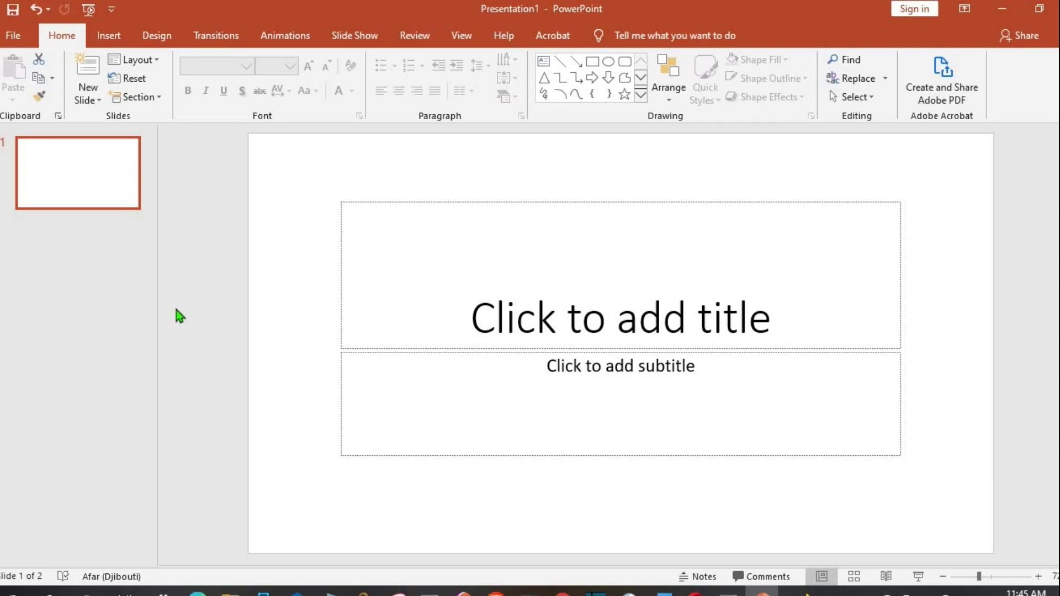
Add a Blank-layout slide and delete the original title slide.
left_click(98, 102)
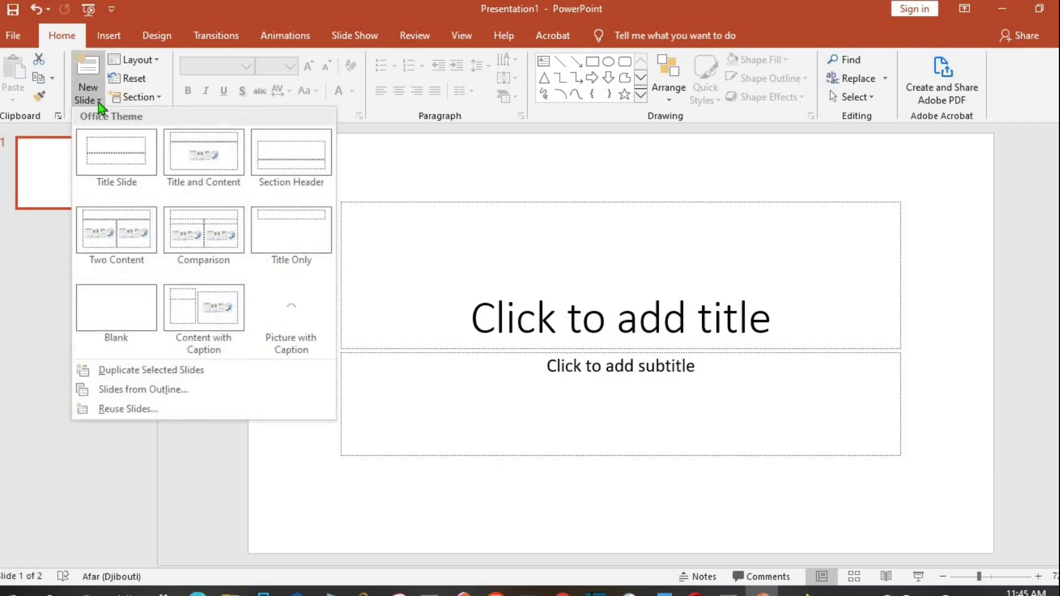
left_click(116, 303)
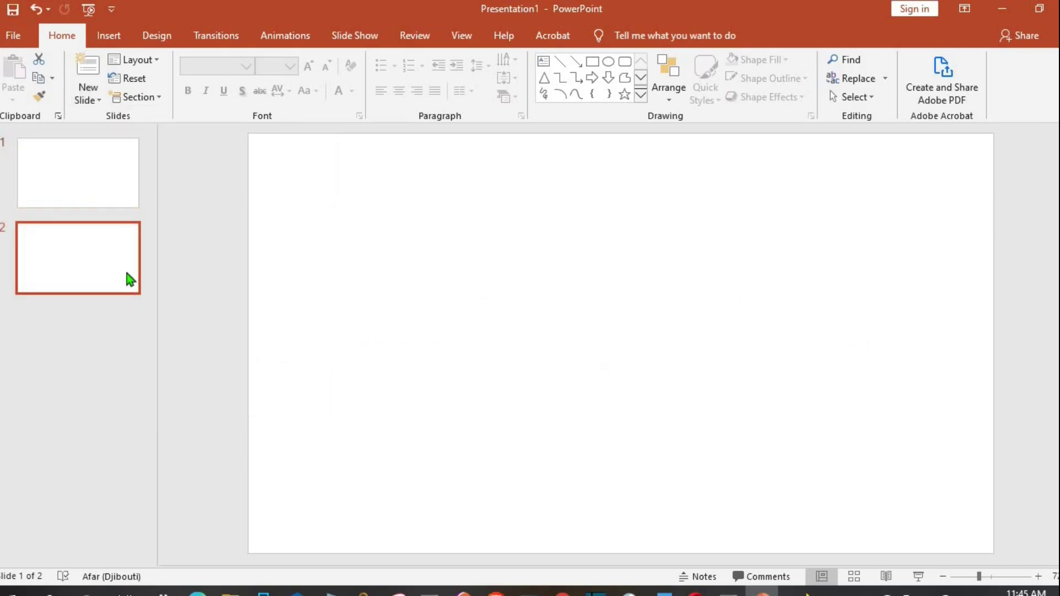
right_click(107, 195)
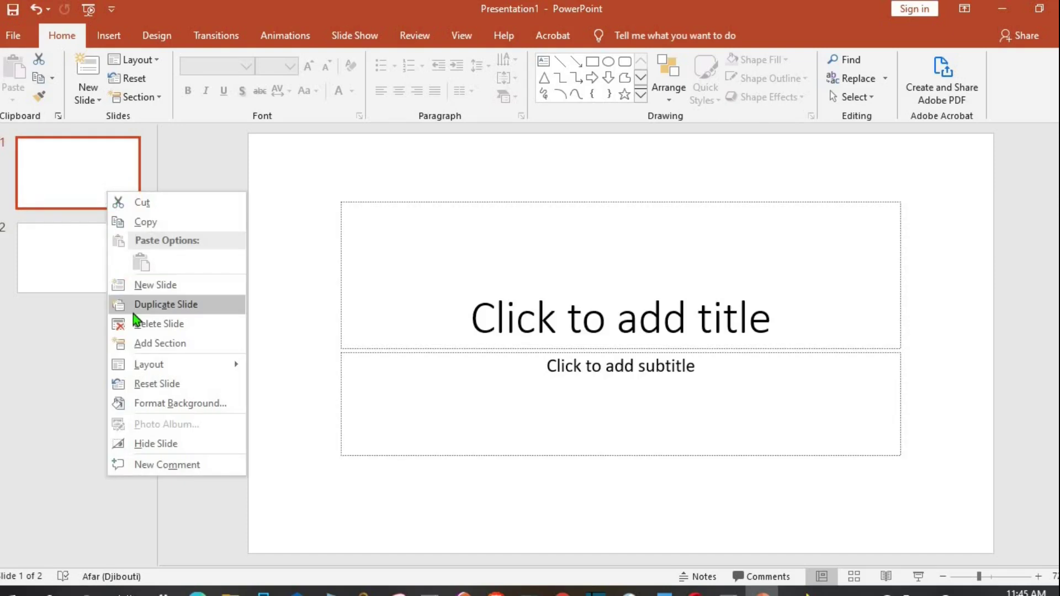
left_click(144, 324)
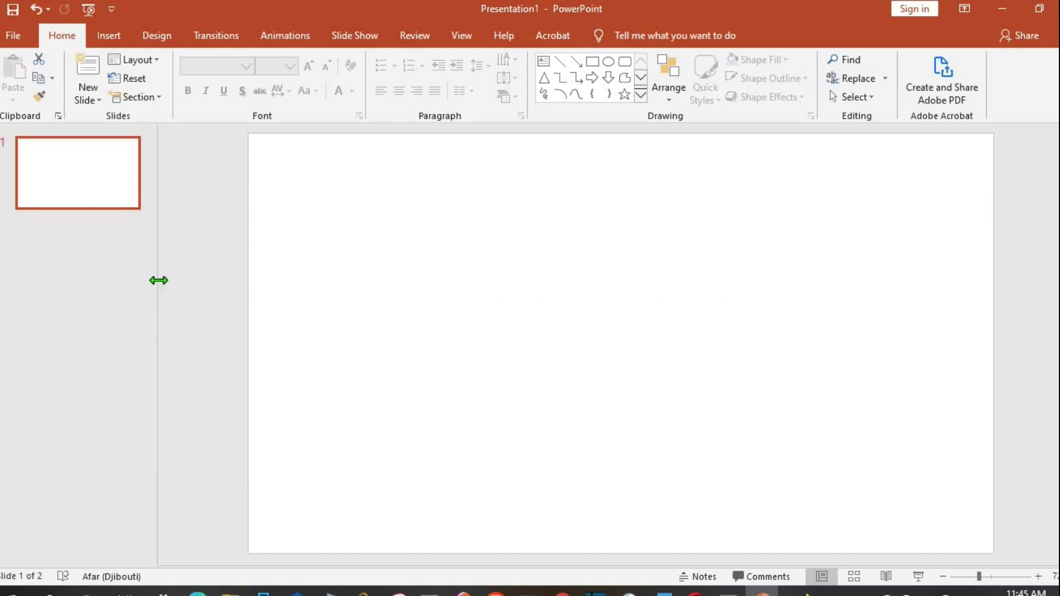
Fill the slide background with solid Blue, Accent 1, darker shade.
left_click(156, 37)
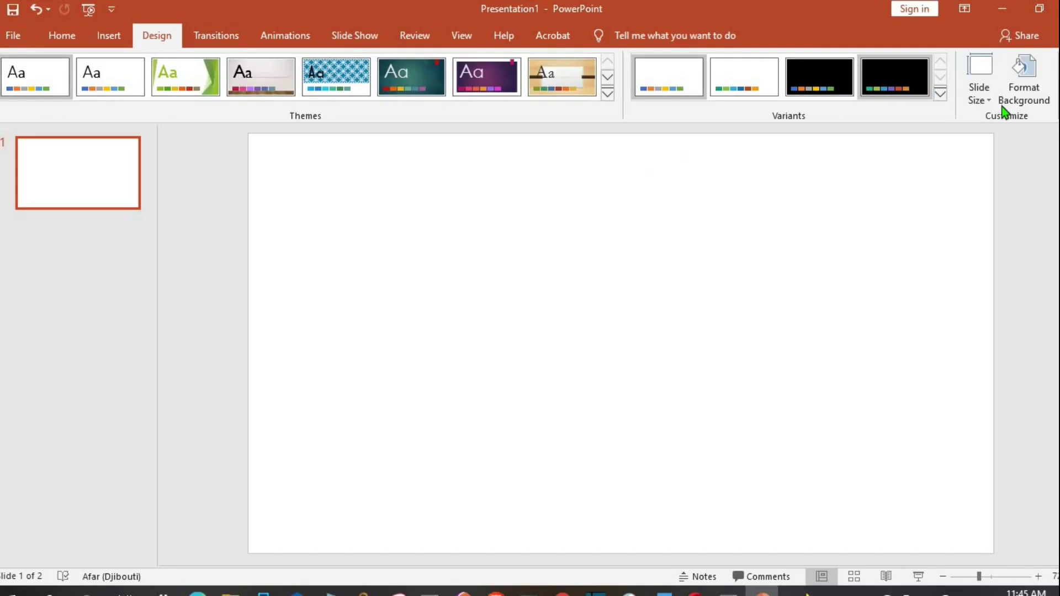
left_click(1032, 98)
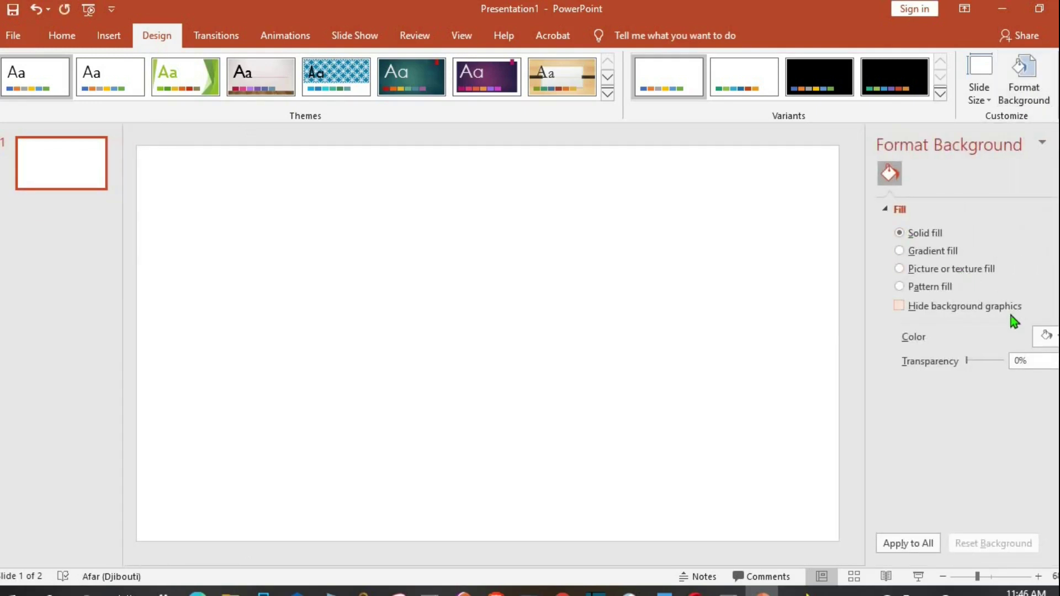
left_click(1049, 338)
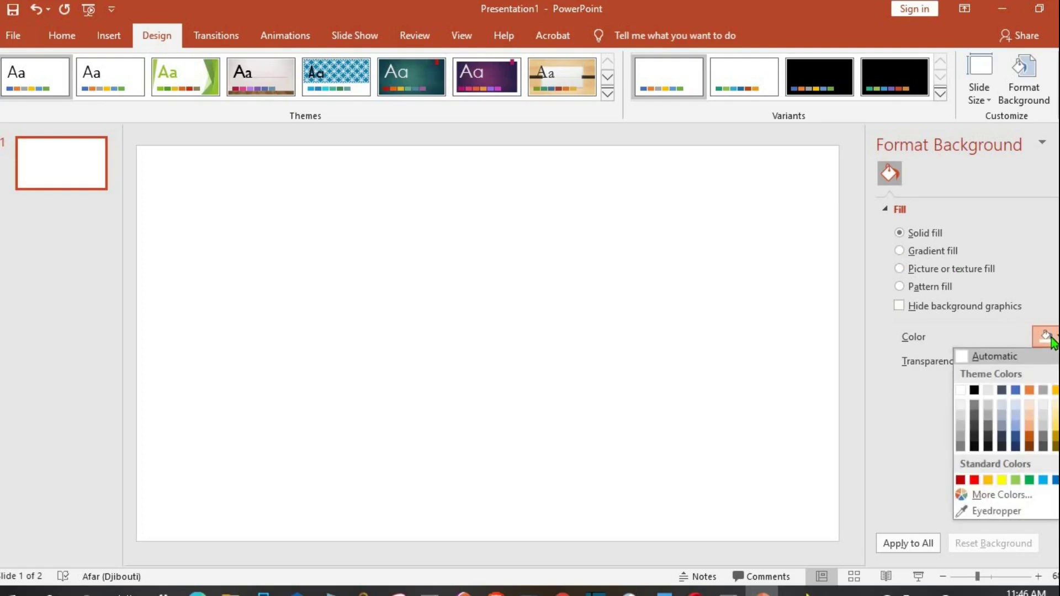
left_click(1017, 438)
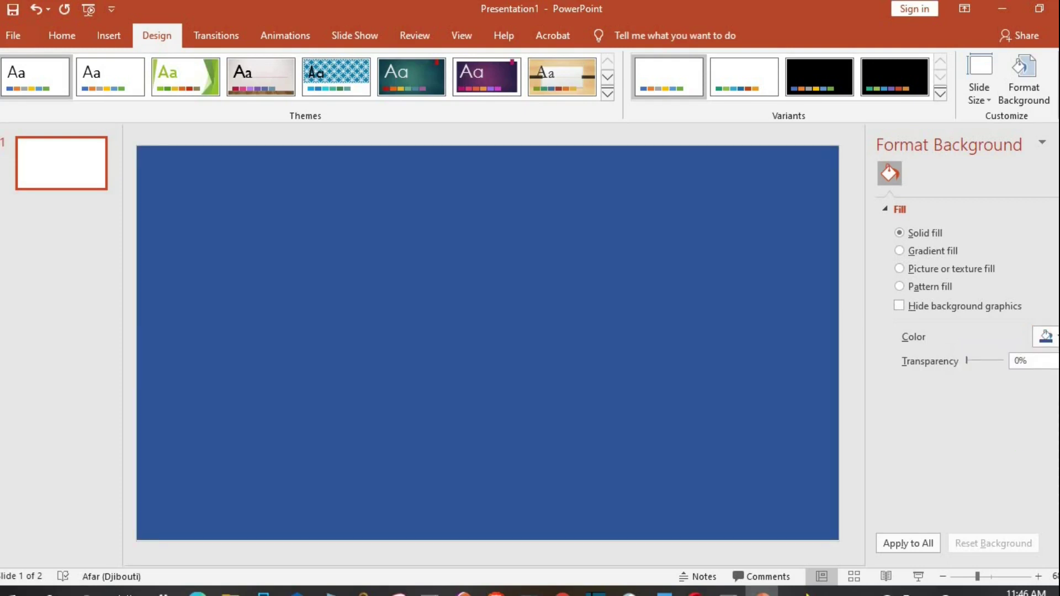
Draw an oval and enlarge it from its top-left corner to span nearly the full slide height.
left_click(104, 45)
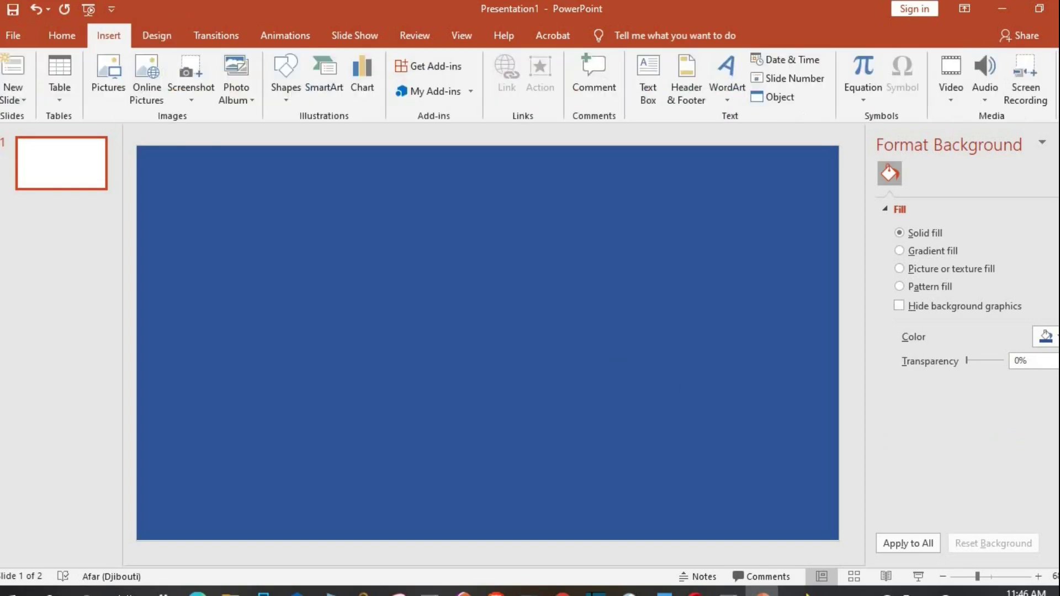
left_click(284, 101)
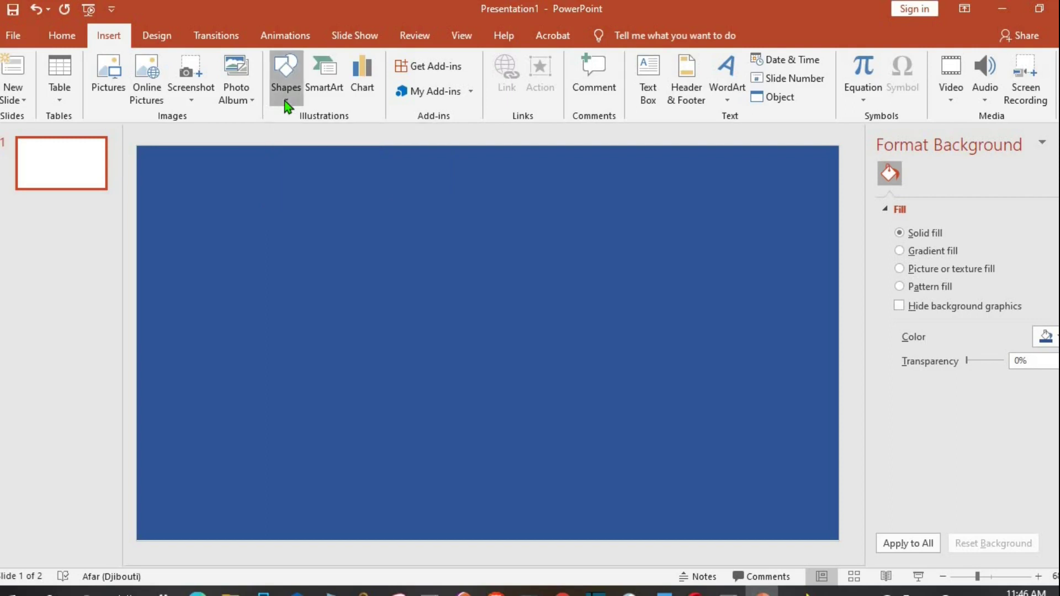
left_click(343, 134)
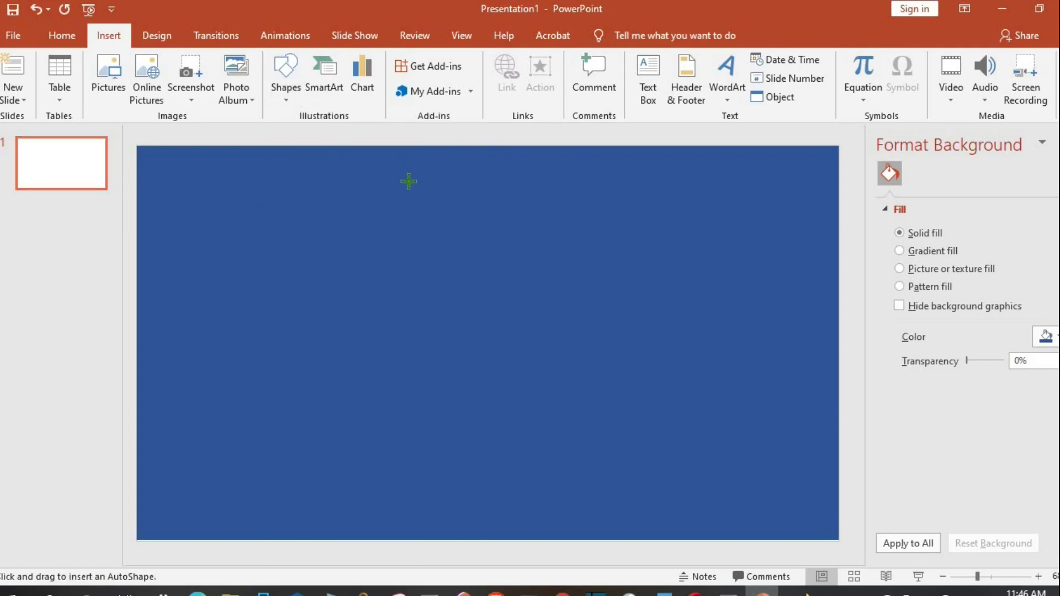
left_click_drag(404, 164, 654, 538)
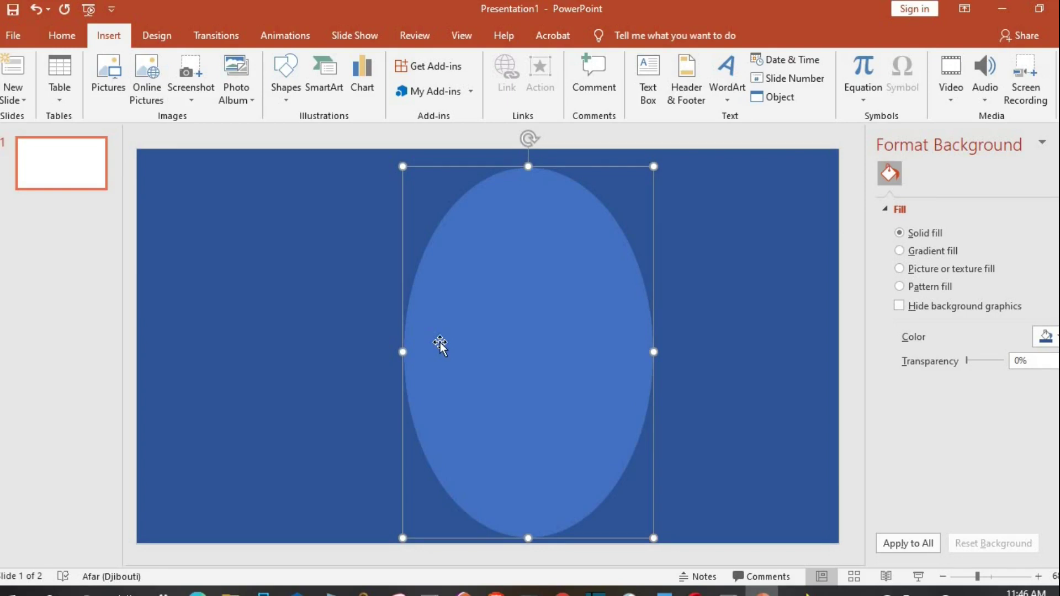
left_click(403, 168)
left_click_drag(402, 167, 298, 136)
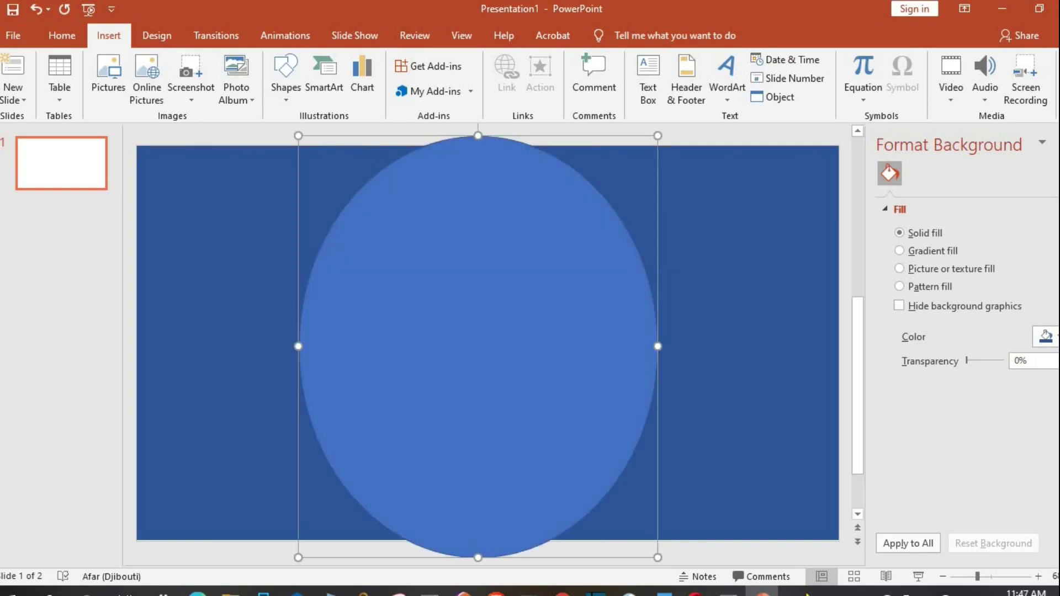
Switch the oval's fill to Picture or texture fill and start inserting a picture.
right_click(551, 363)
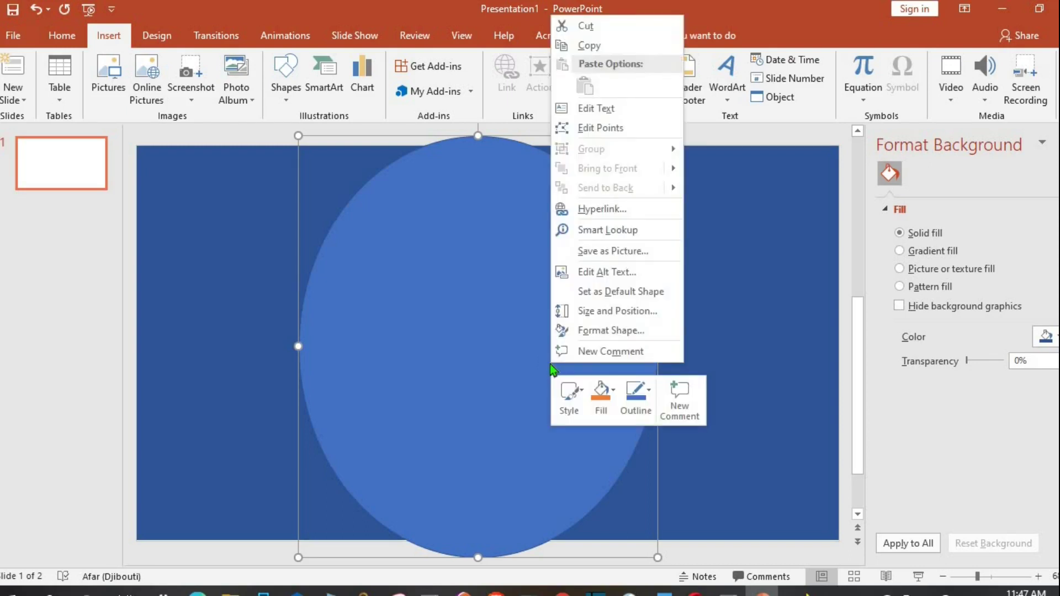
left_click(602, 330)
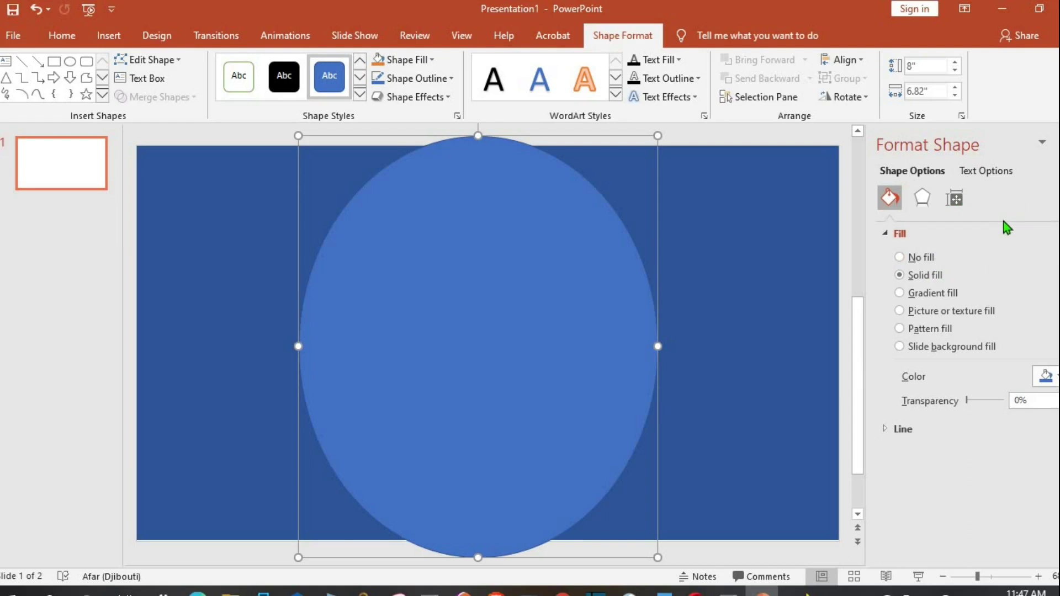
left_click(899, 314)
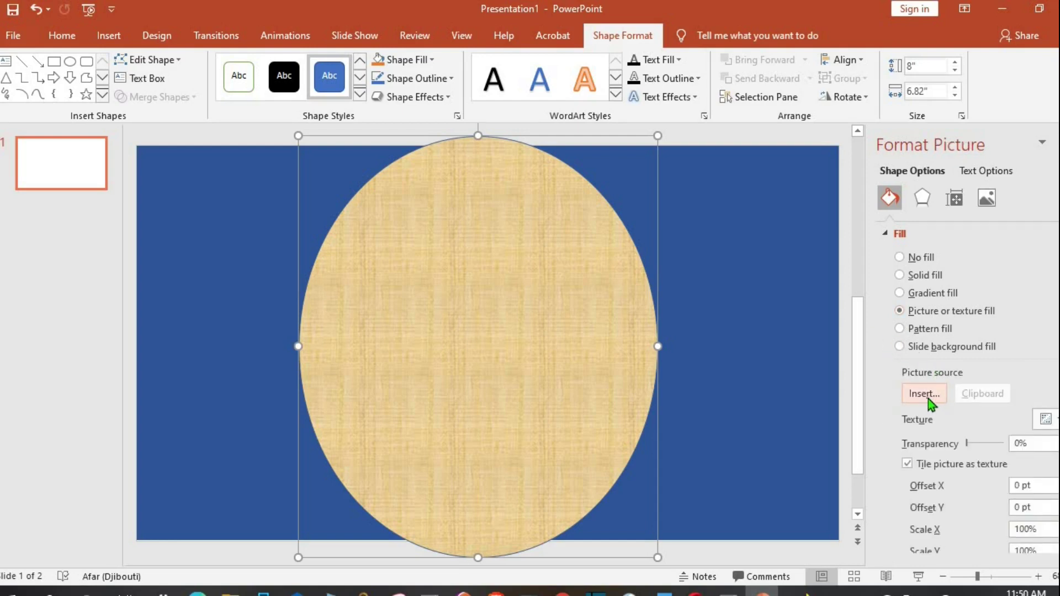
left_click(926, 394)
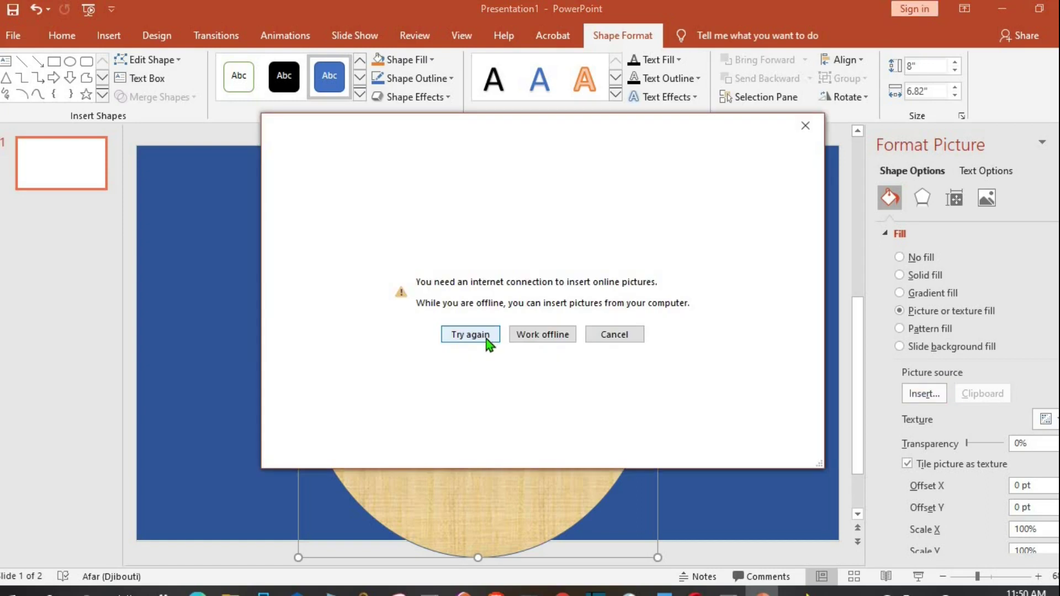
Working offline, fill the oval with the 'preg' picture from the Downloads folder.
left_click(534, 335)
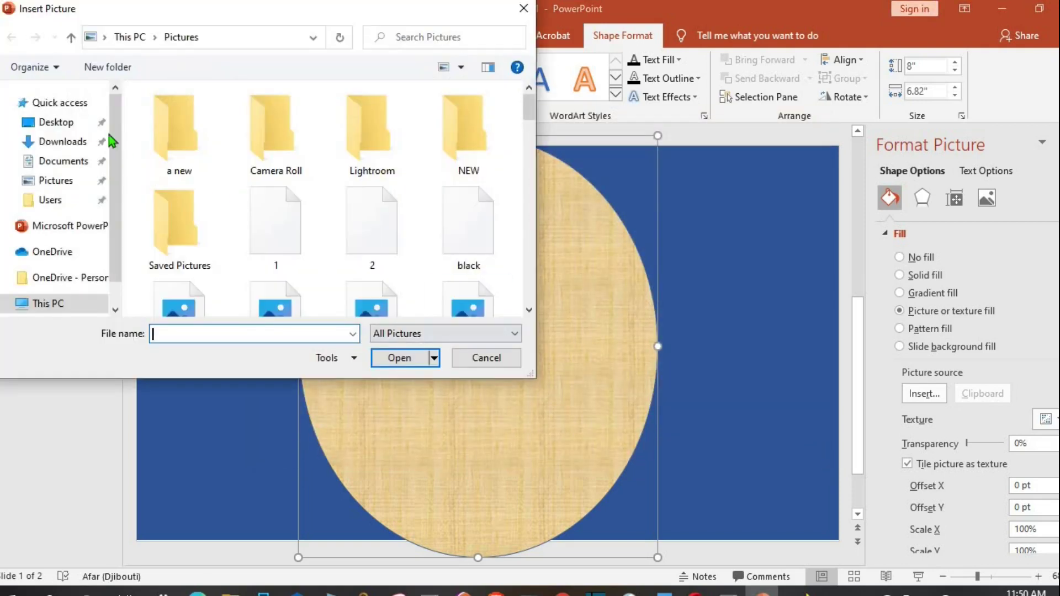
left_click(69, 143)
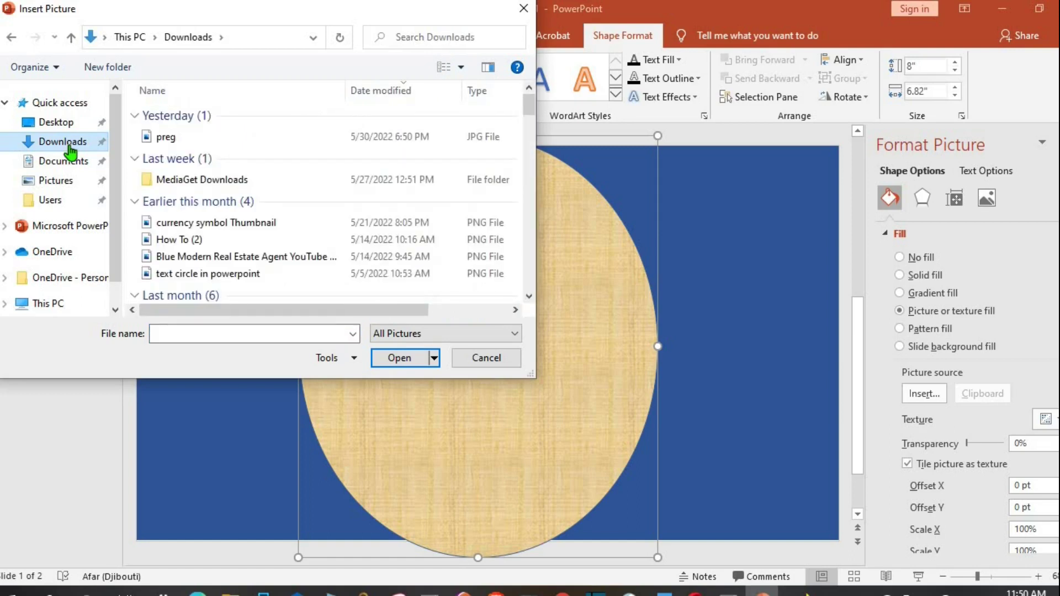
left_click(164, 137)
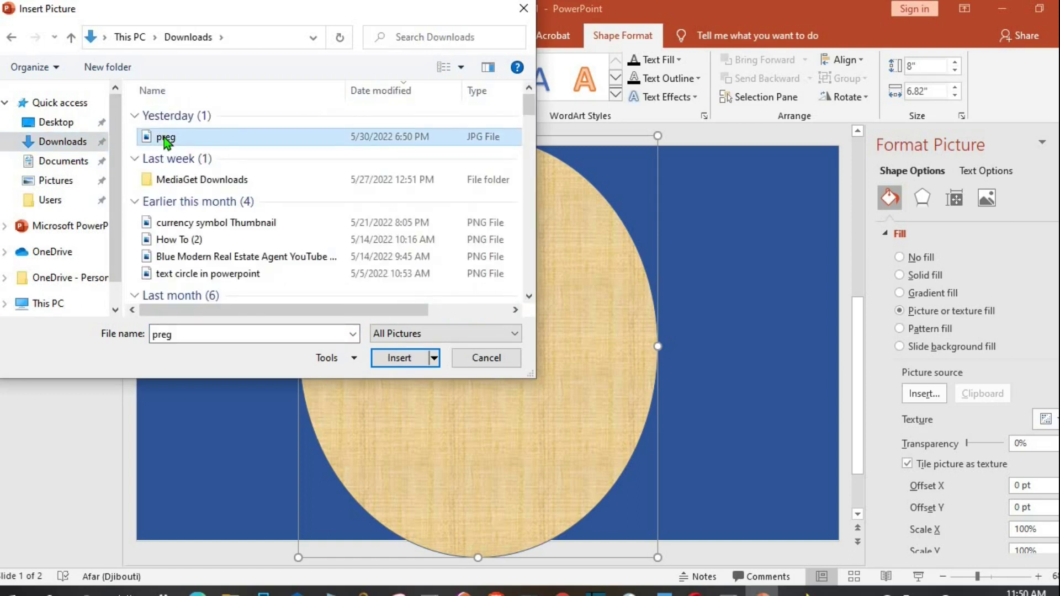
left_click(411, 359)
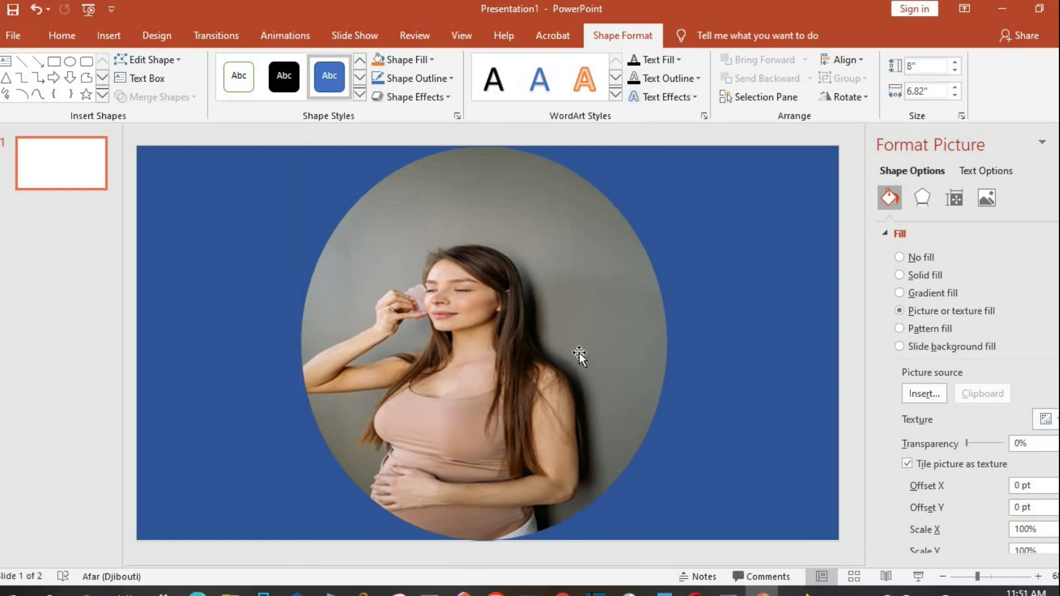
Set the oval photo's transparency to 72% and close the Format Picture pane.
left_click(579, 356)
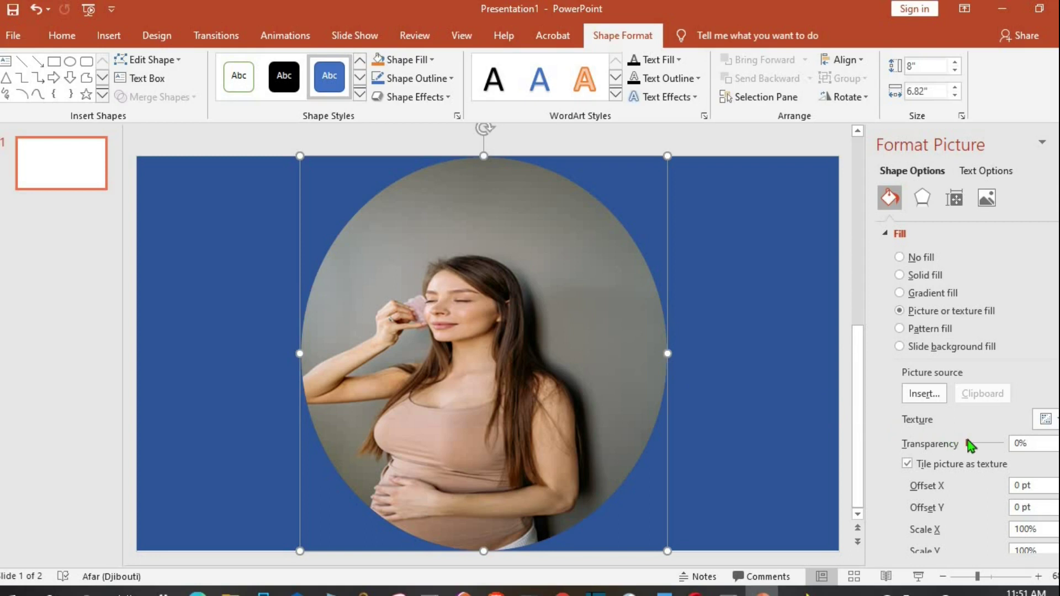
left_click_drag(968, 440, 995, 446)
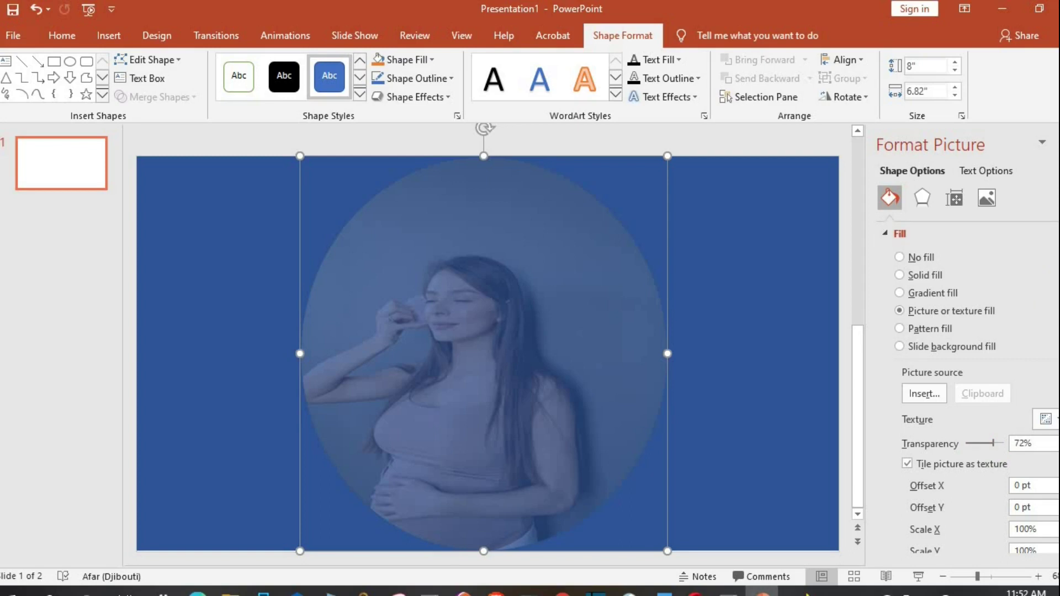
left_click(1055, 144)
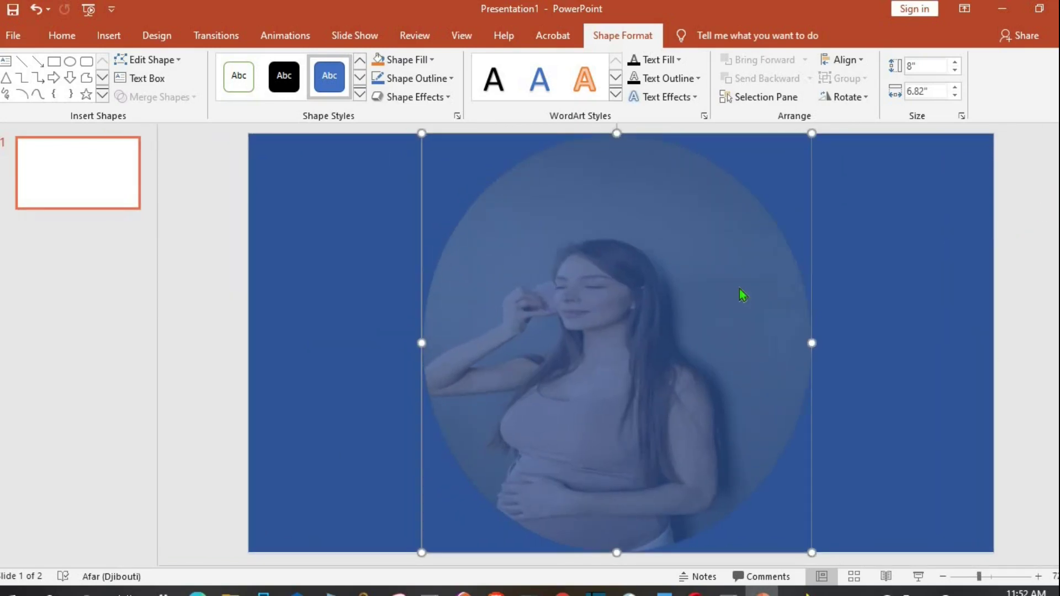
Copy and paste the photo oval, moving the copy right to overlap the original.
right_click(595, 314)
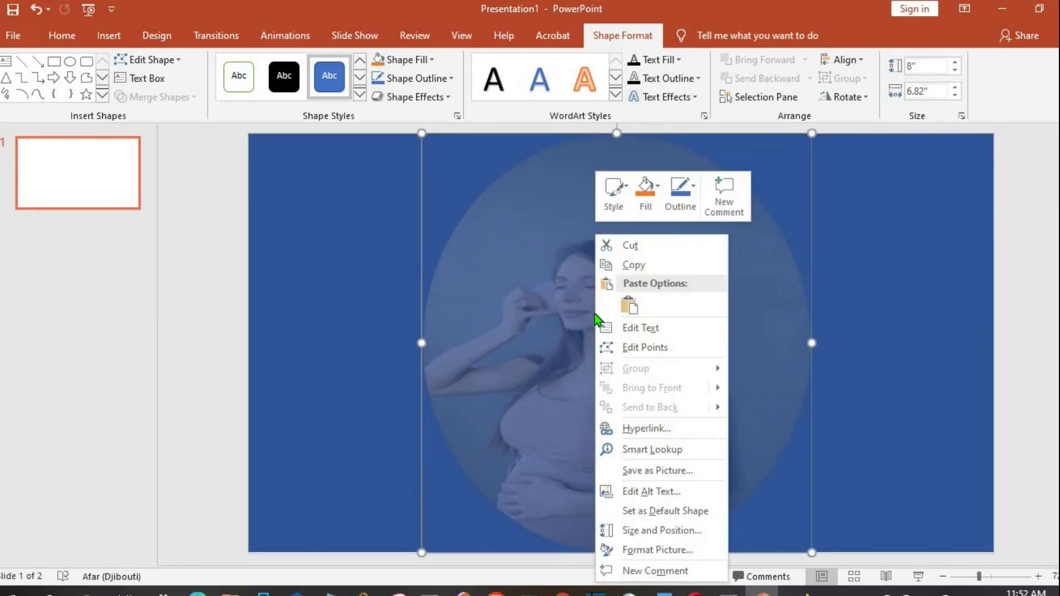
left_click(635, 266)
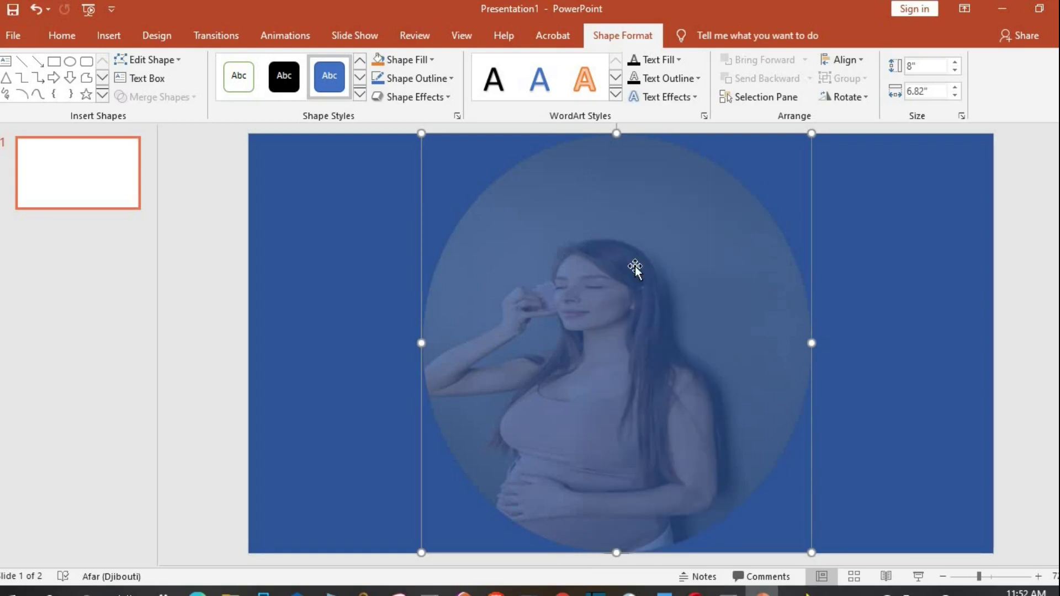
right_click(635, 266)
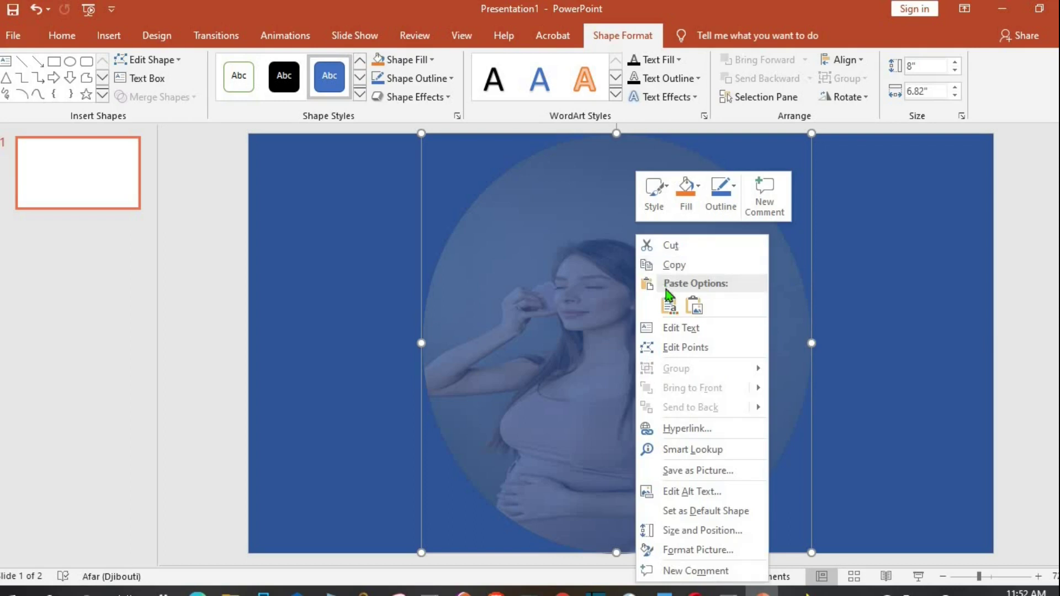
left_click(669, 306)
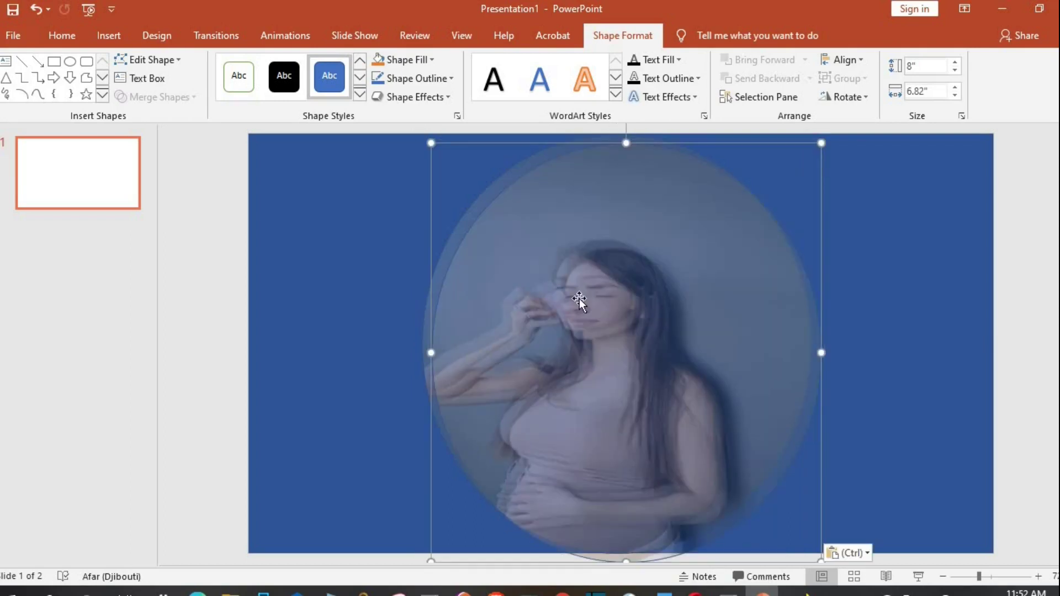
left_click_drag(579, 301, 620, 282)
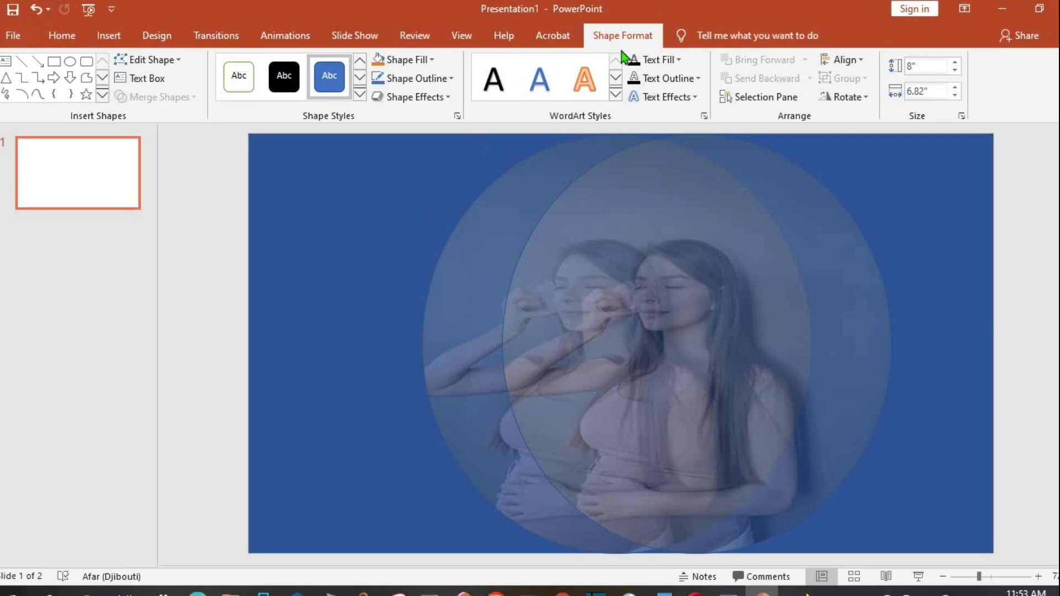
Set No Outline on both the front and back photo ovals, then deselect them.
left_click(615, 219)
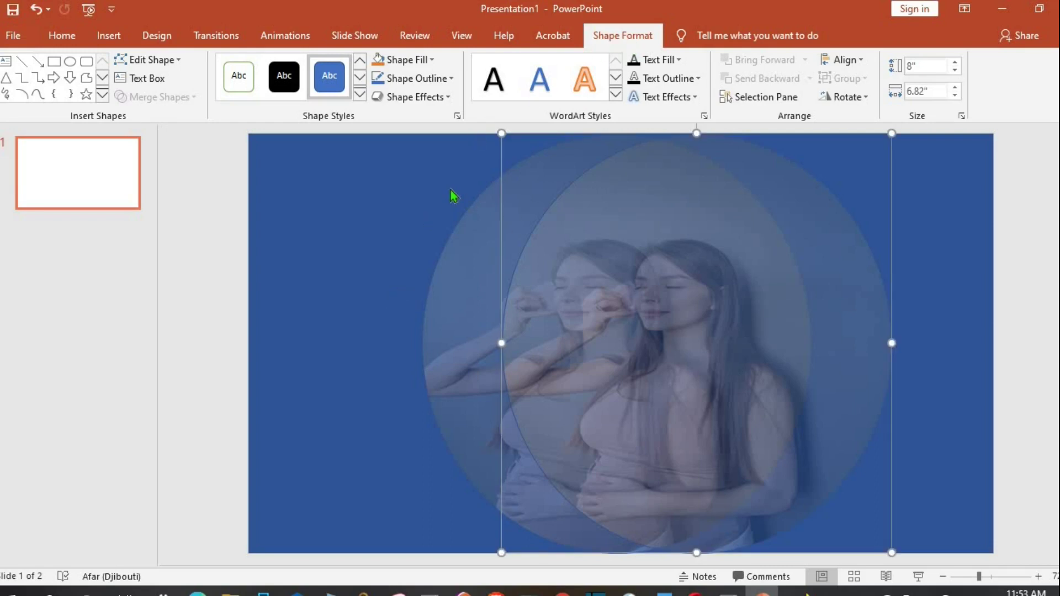
left_click(452, 79)
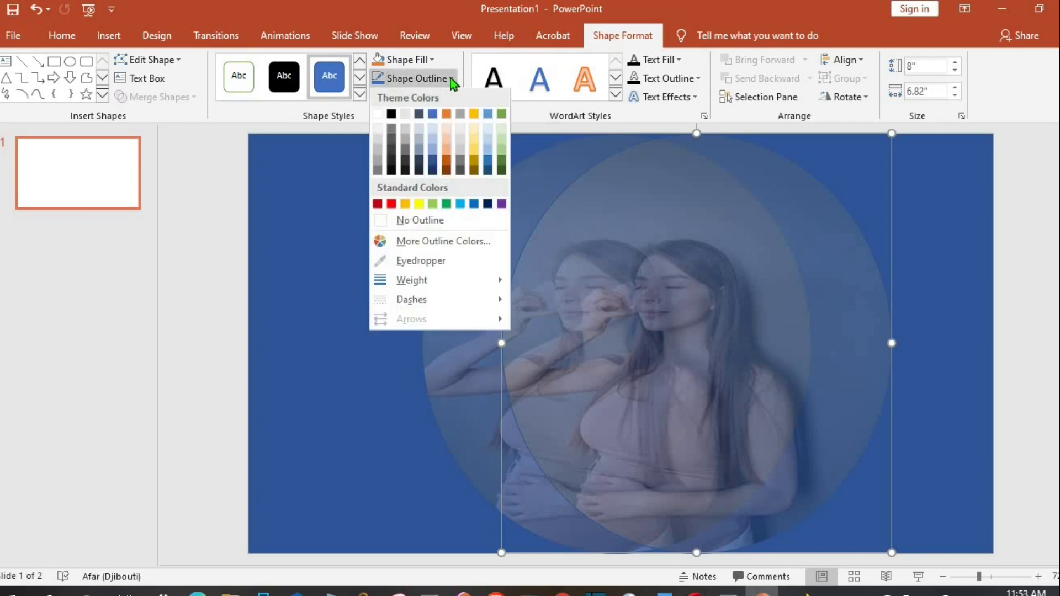
left_click(393, 220)
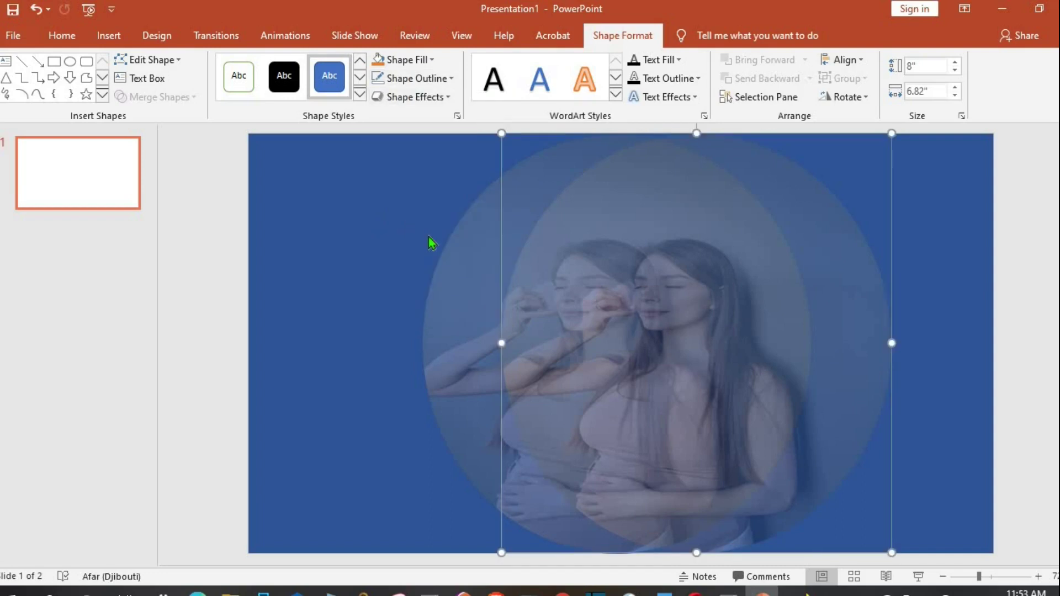
key("ctrl+z")
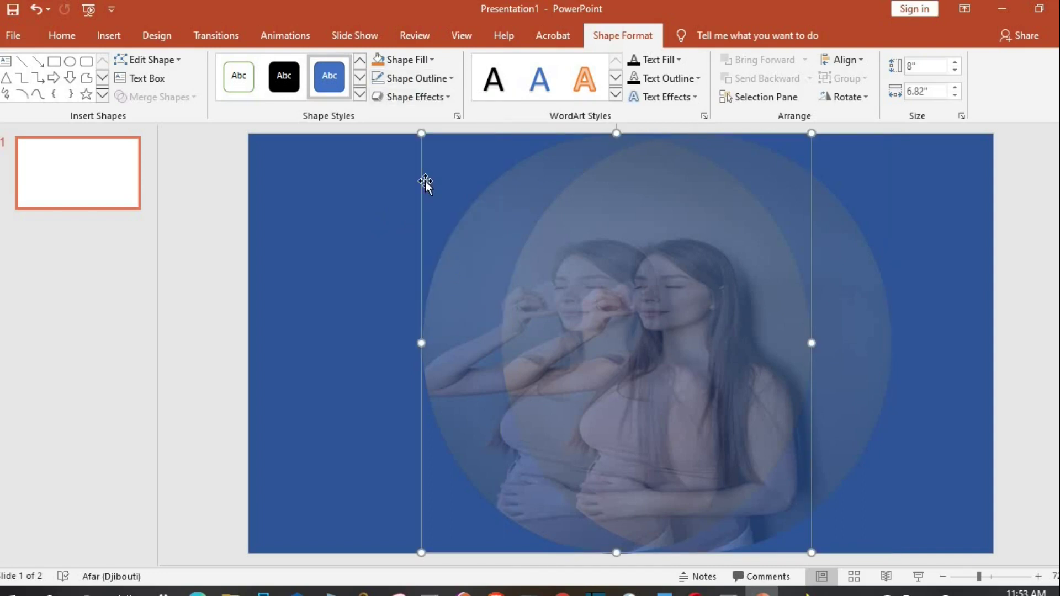
left_click(454, 79)
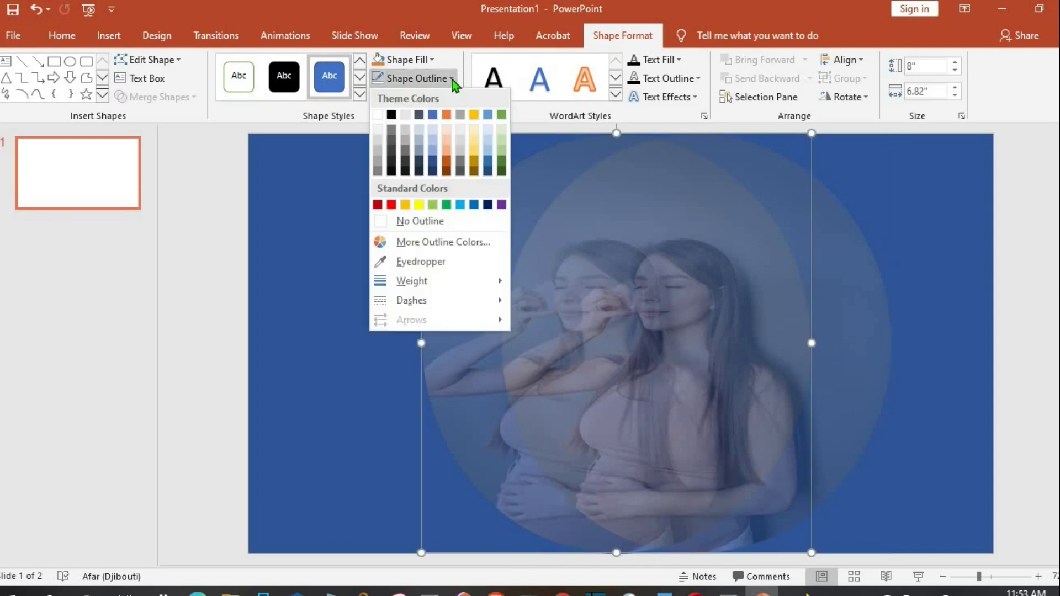
left_click(387, 222)
left_click(370, 256)
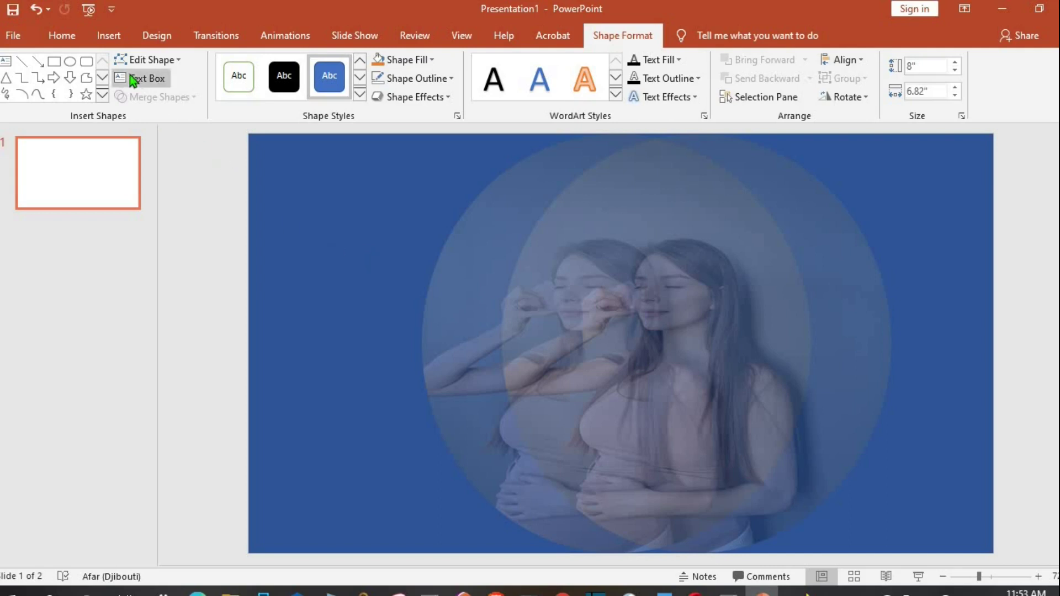
Insert a WordArt box, replace its text with 'Pregnancy', and drag it to the top centre.
left_click(106, 38)
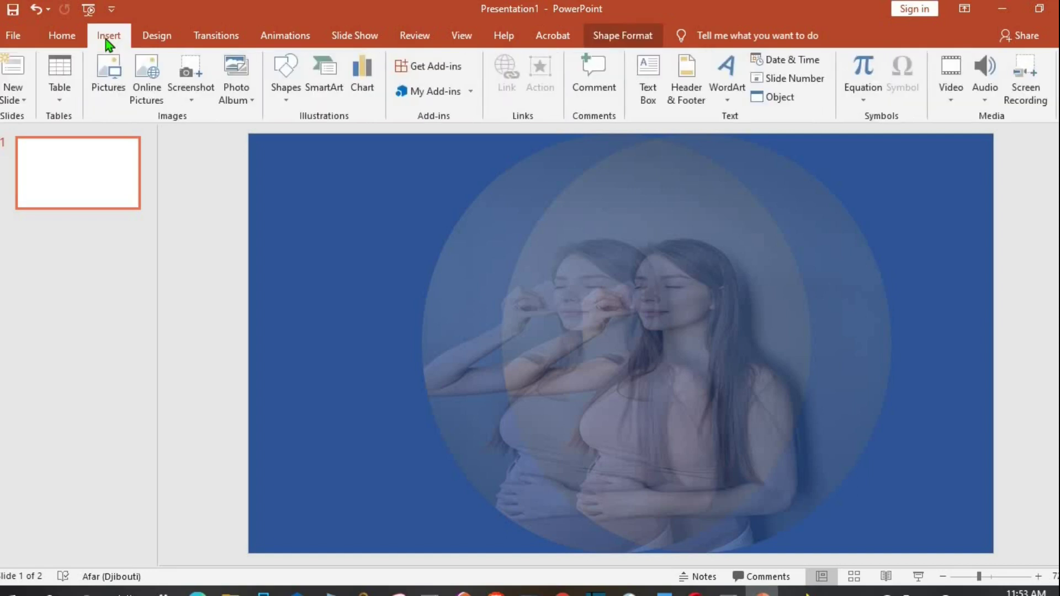
left_click(727, 83)
key("ctrl+v")
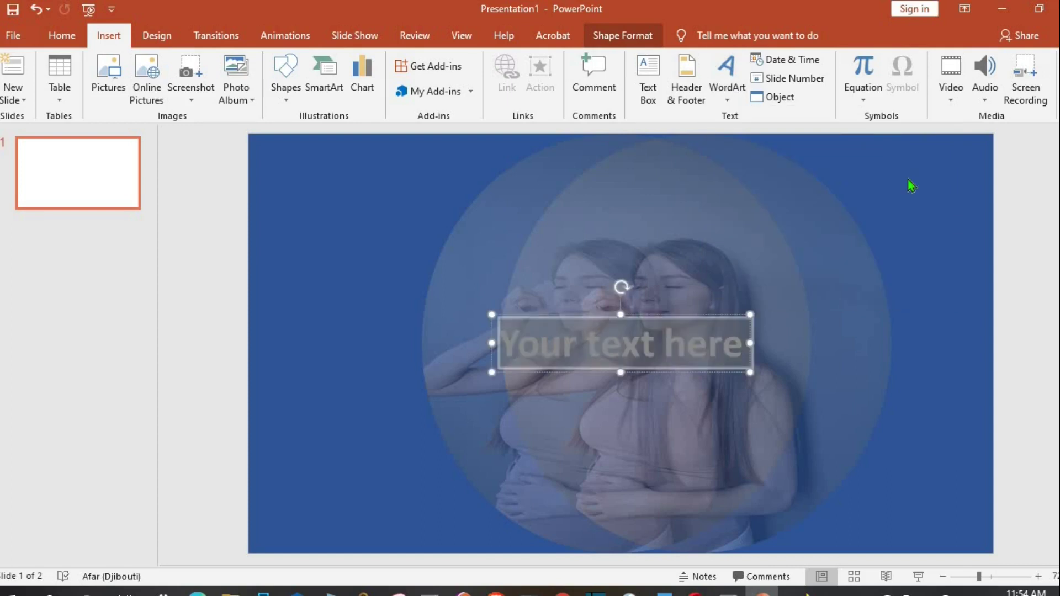
key("Delete")
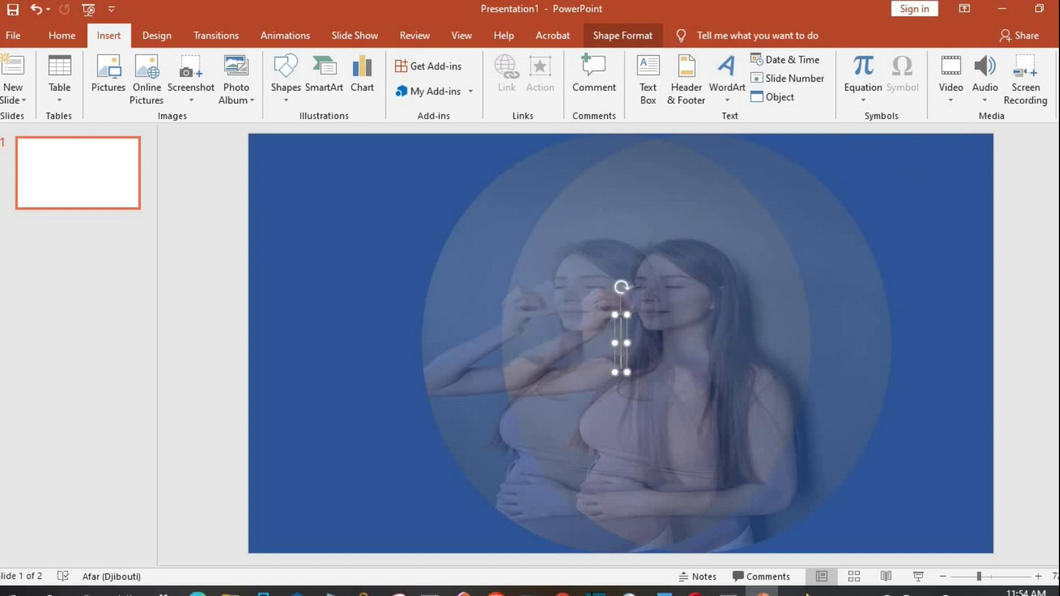
type("P")
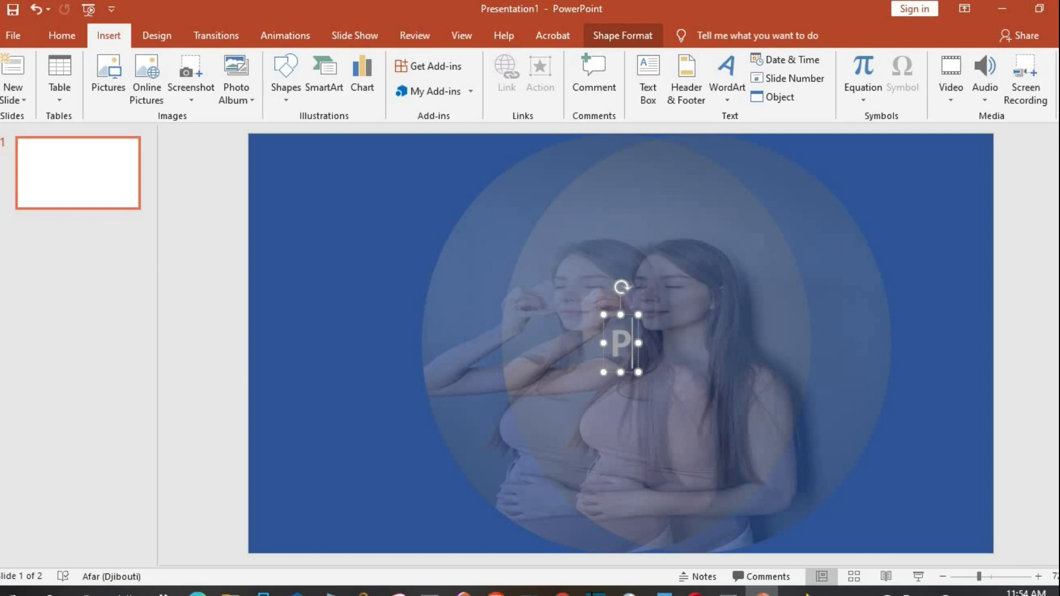
type("re")
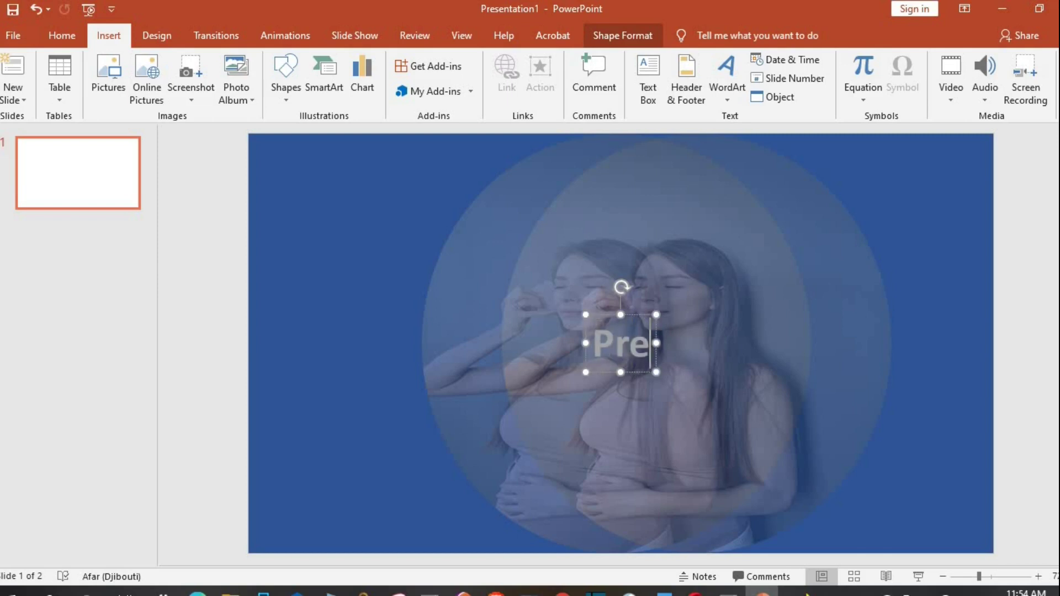
type("gnancy")
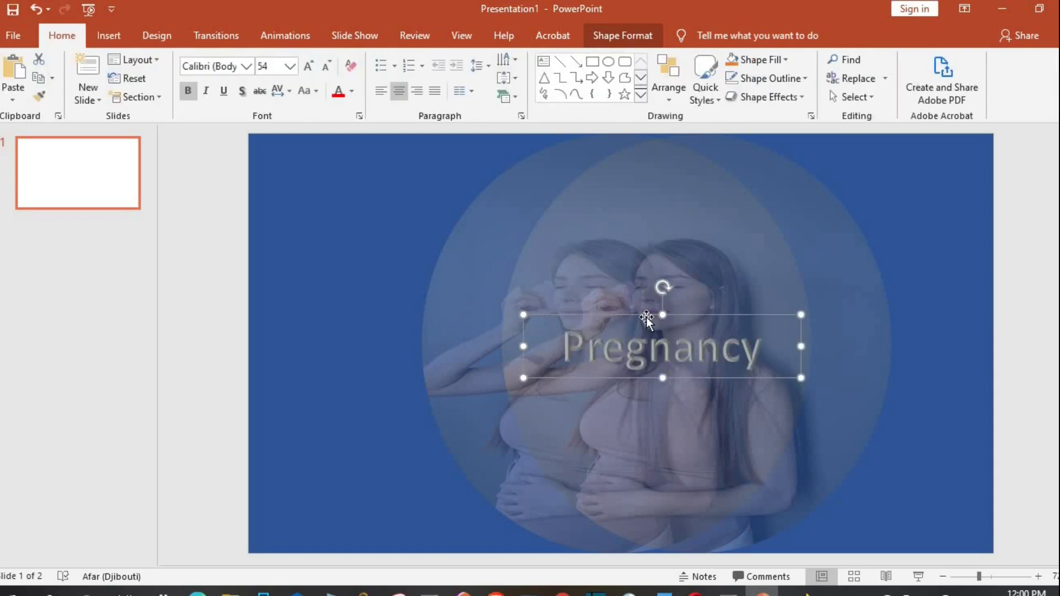
left_click_drag(647, 317, 620, 132)
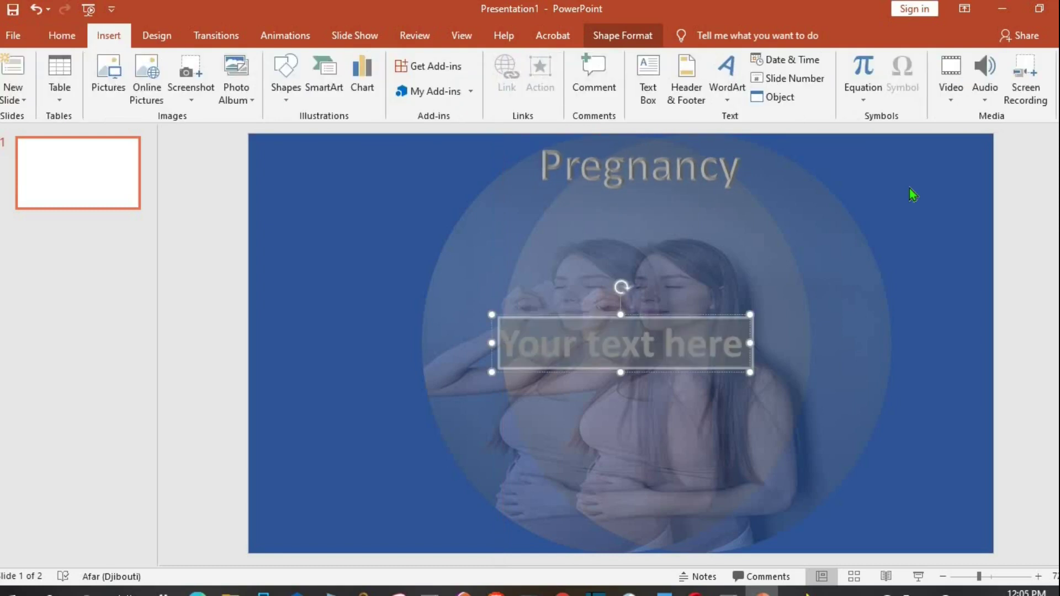
Enter 'safe' in the WordArt box, move it to the slide's left side, and copy it.
type("safe")
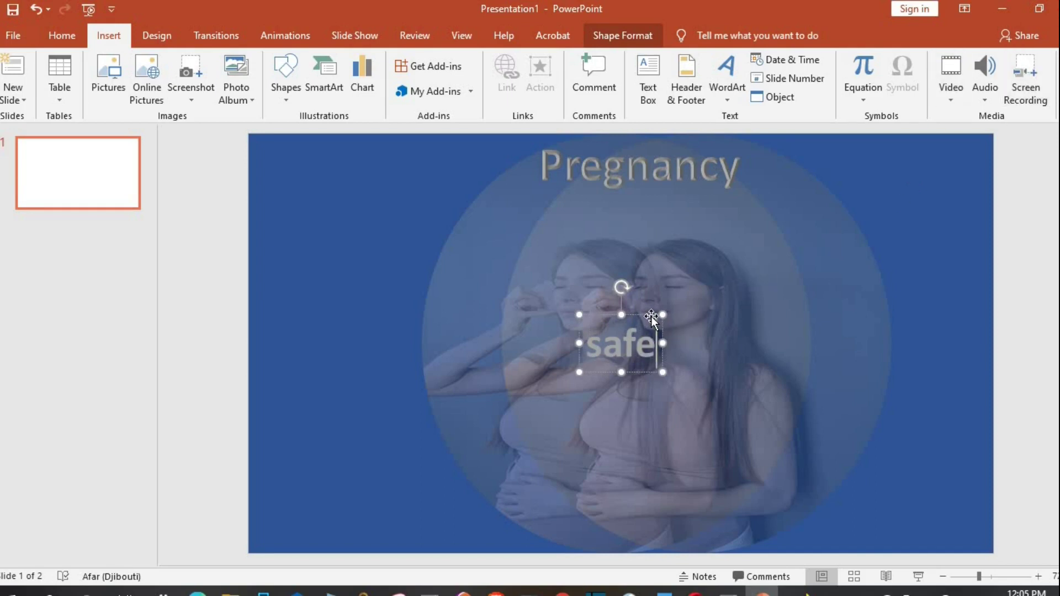
left_click_drag(657, 316, 369, 313)
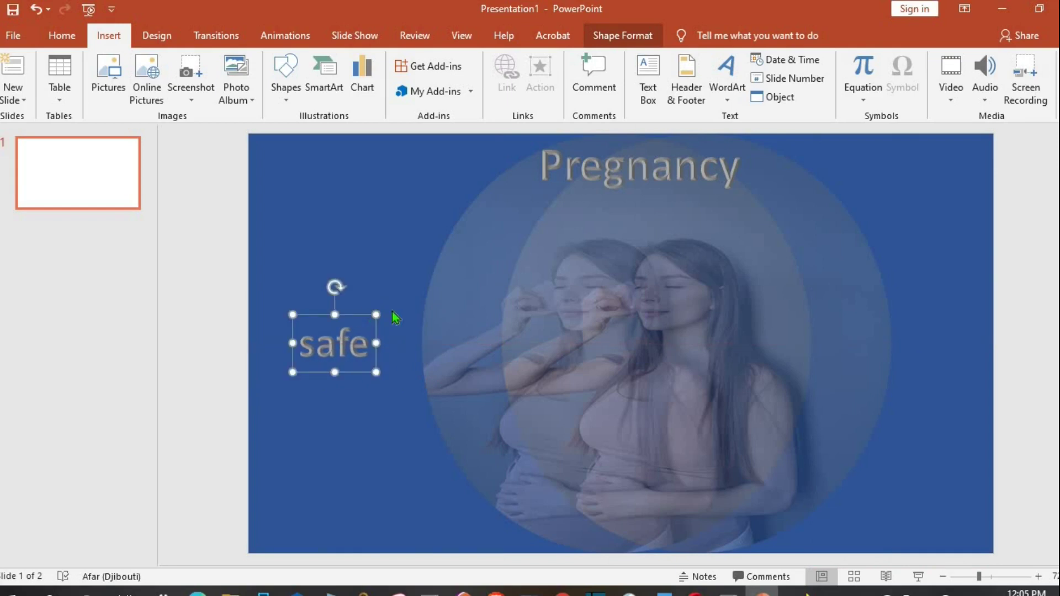
right_click(320, 337)
left_click(363, 270)
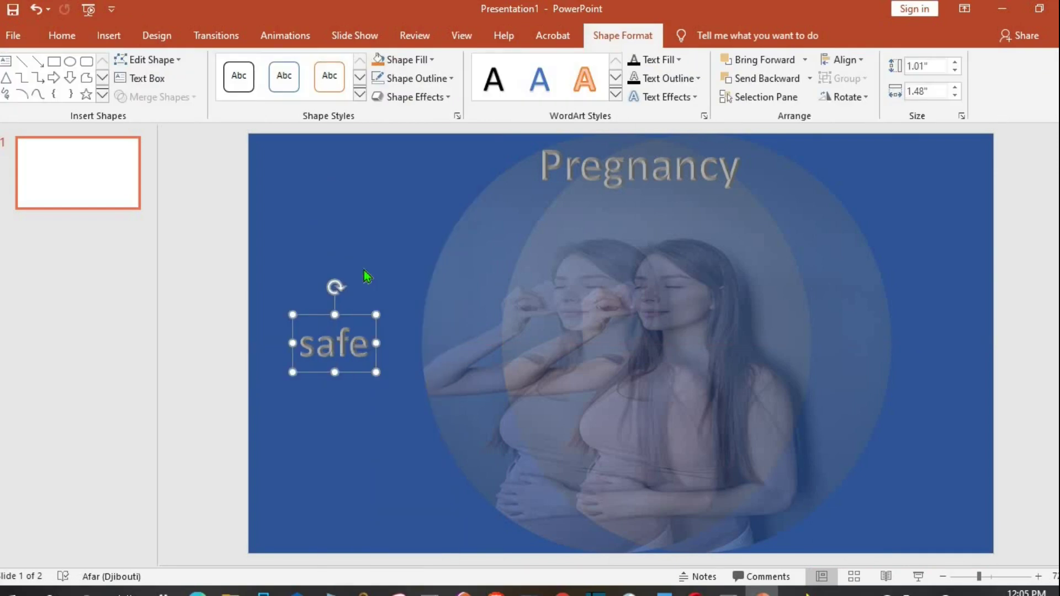
Paste the copy on the slide's right side and retype its text as 'Diet'.
right_click(320, 316)
left_click(346, 307)
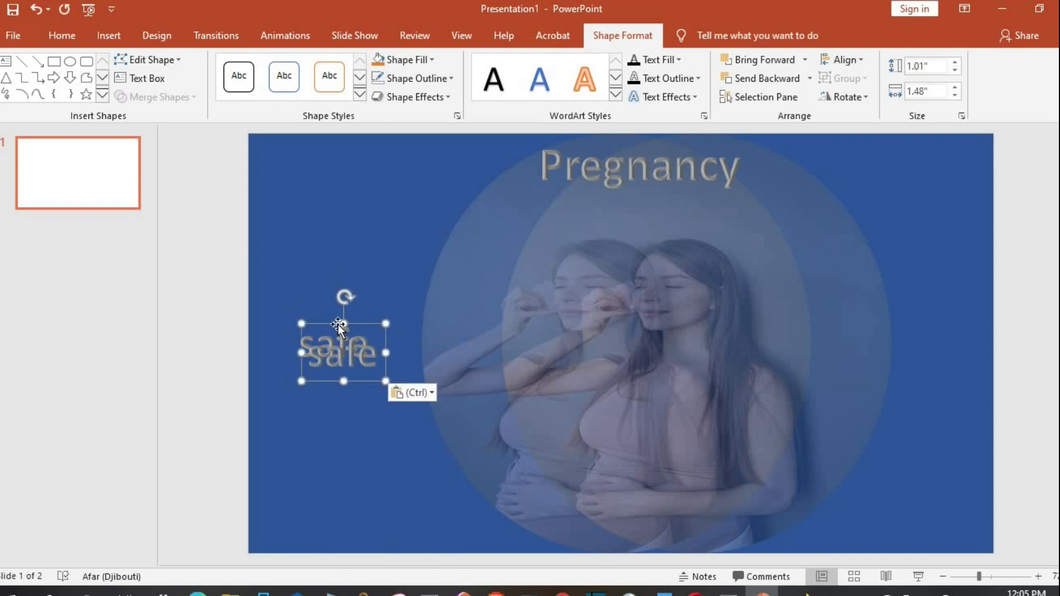
left_click_drag(344, 311, 929, 313)
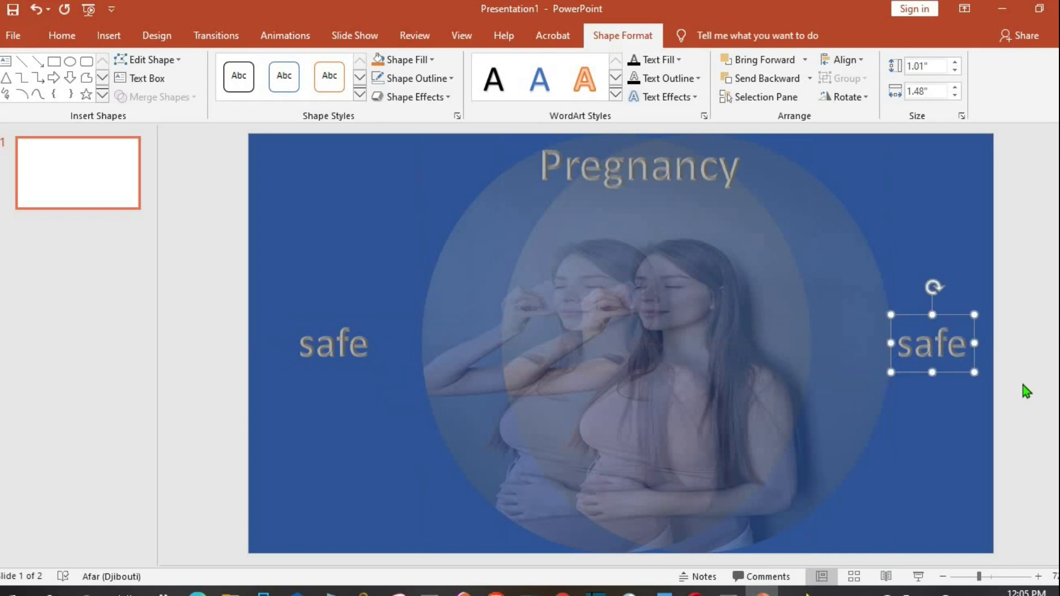
left_click_drag(960, 348, 966, 362)
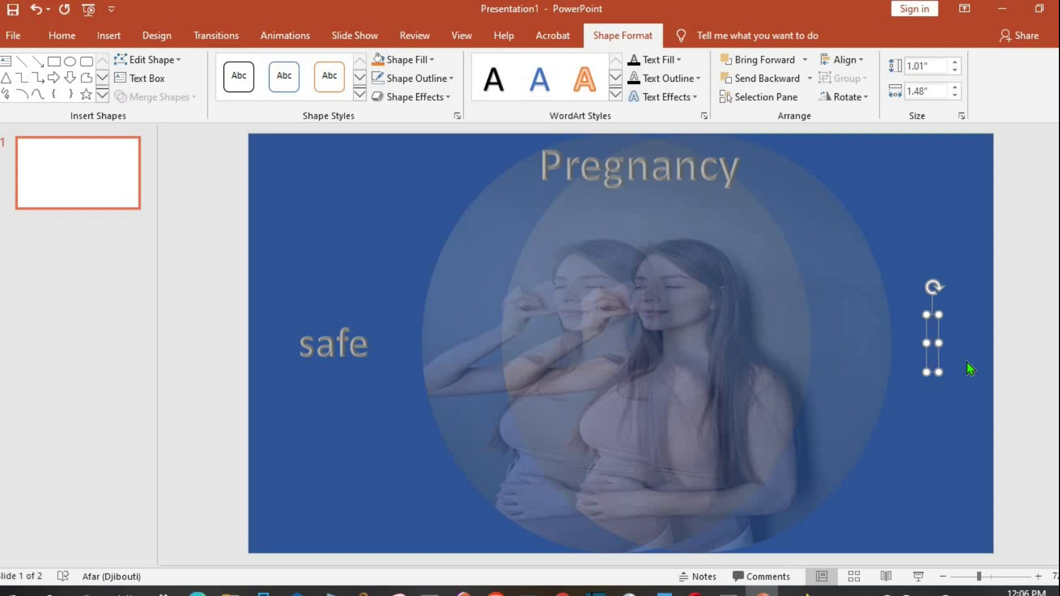
type("D")
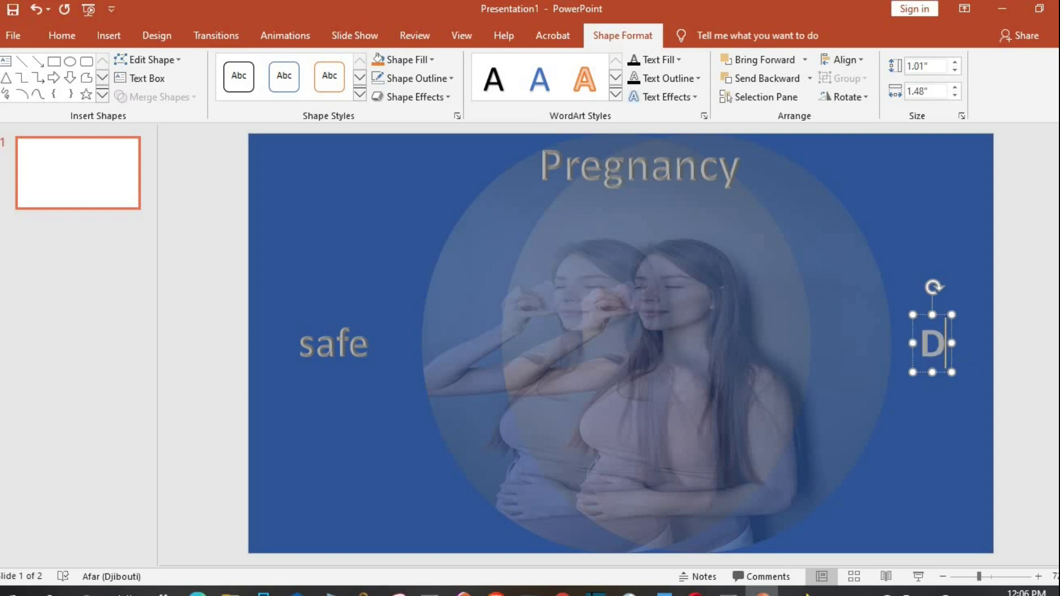
type("iet")
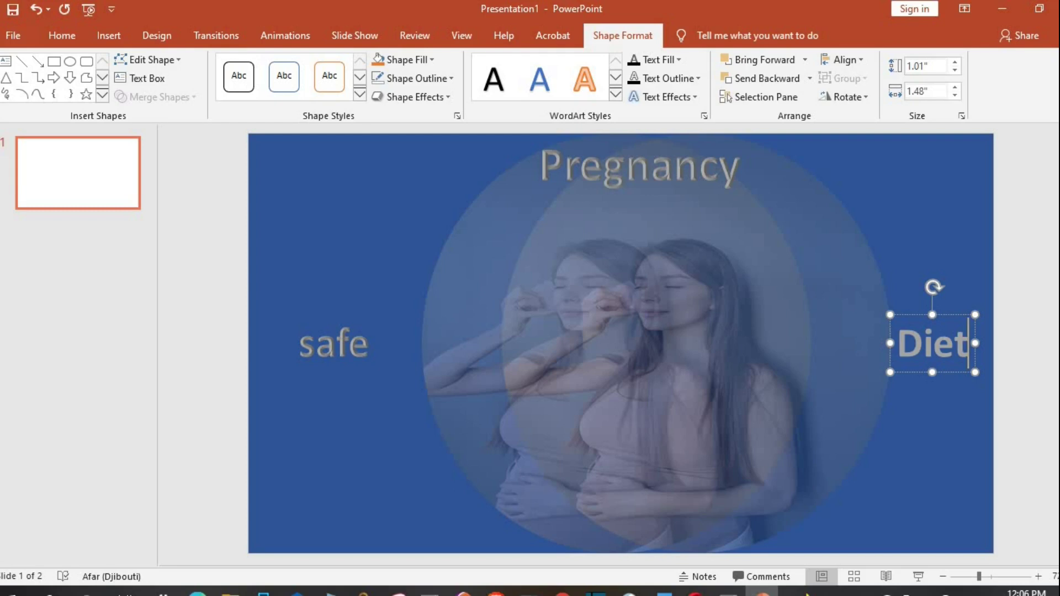
Make the right-hand word 'Diet' run vertically with stacked letters.
left_click(62, 37)
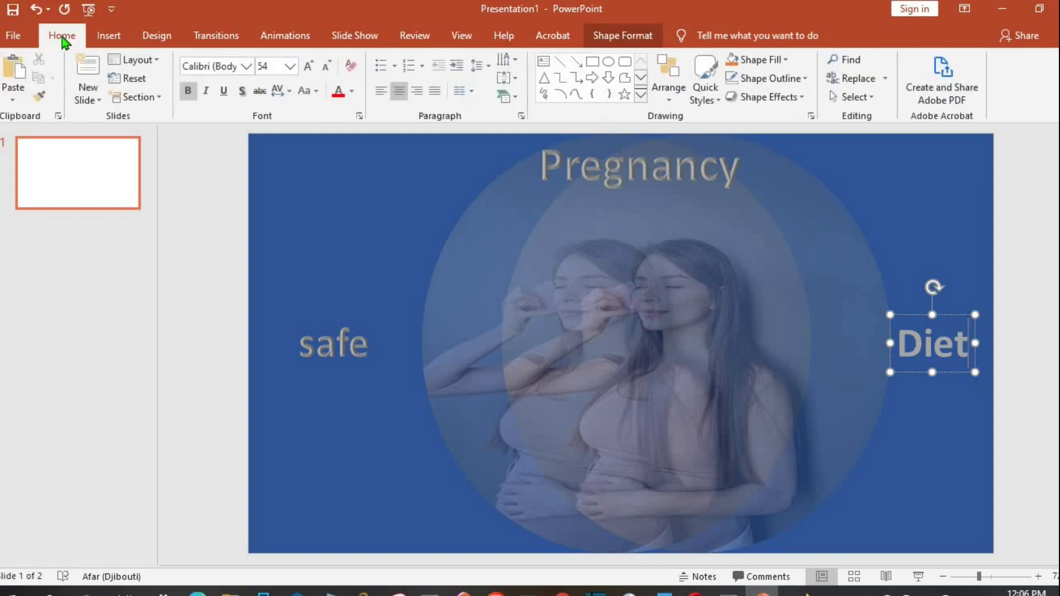
left_click(515, 63)
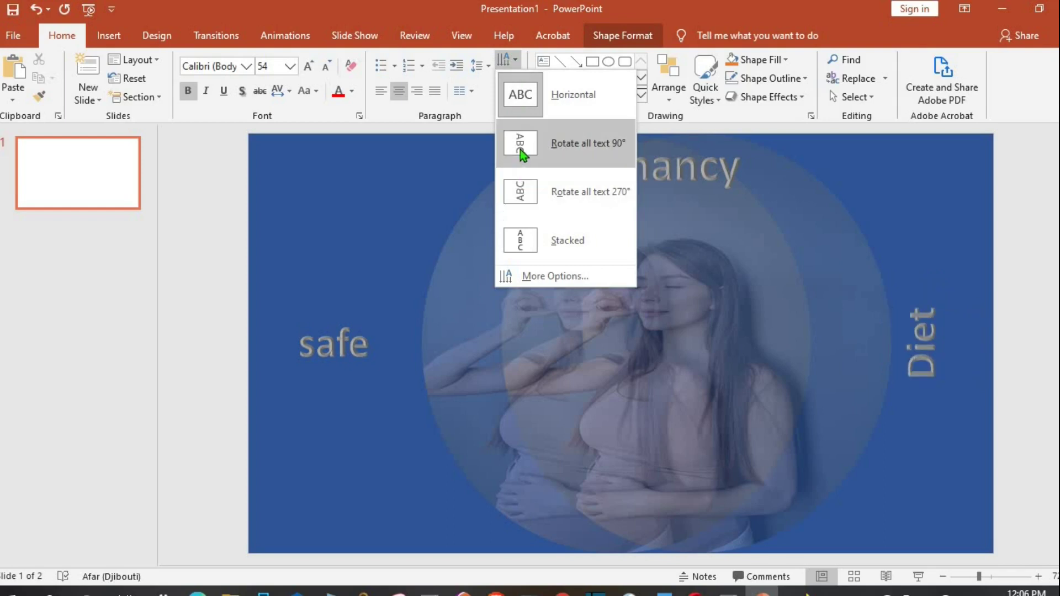
left_click(519, 148)
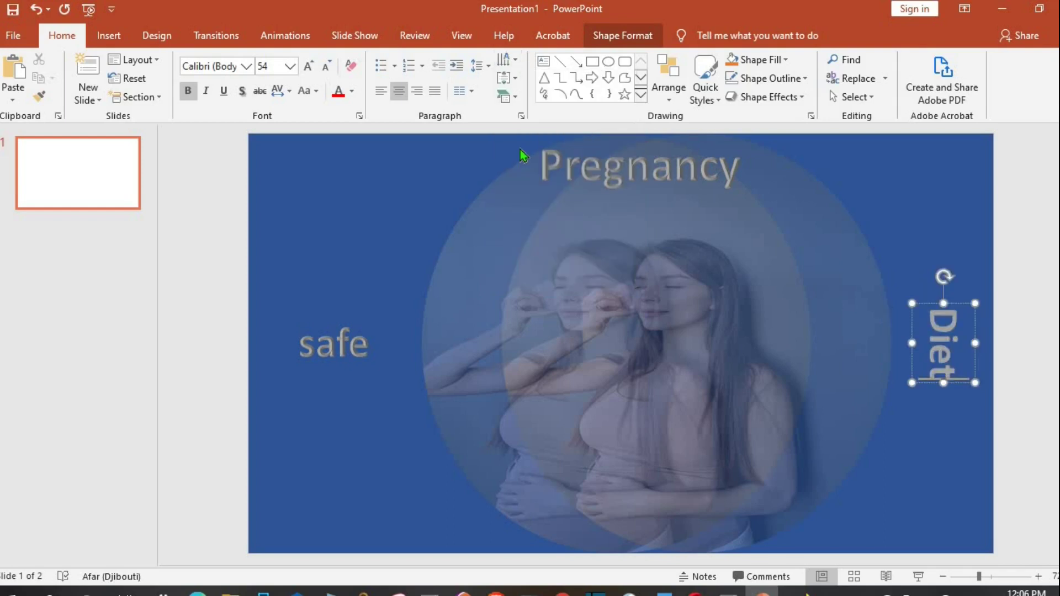
left_click(508, 60)
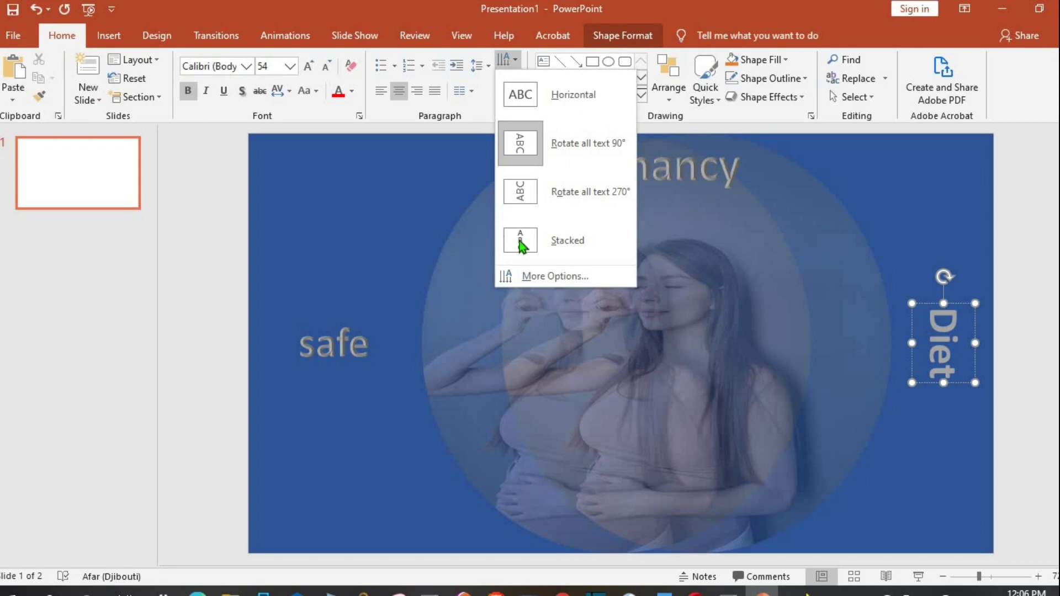
left_click(550, 243)
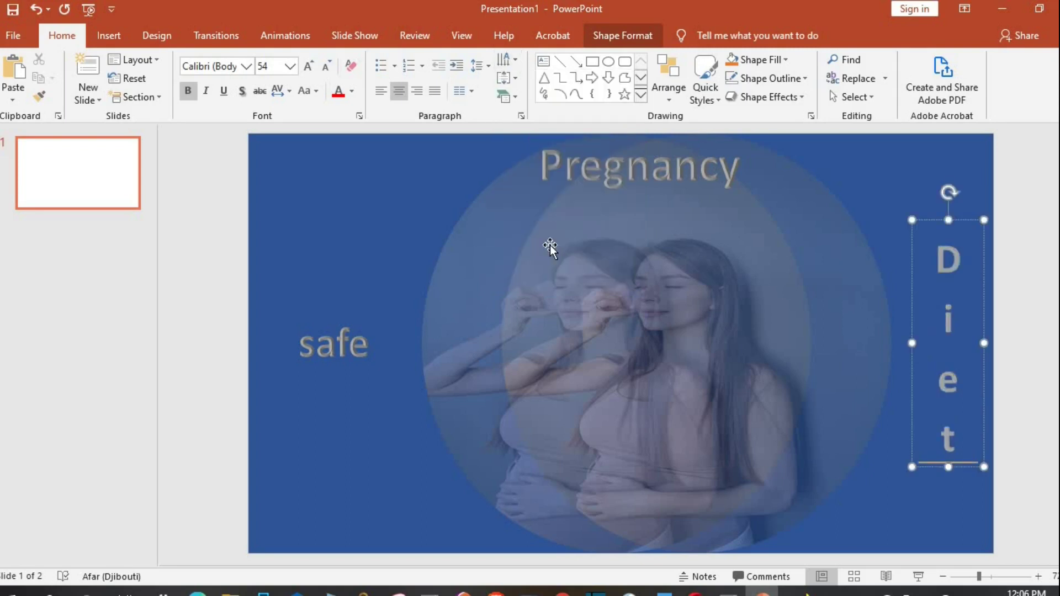
Make the 'safe' text box run vertically with its letters stacked.
left_click(329, 320)
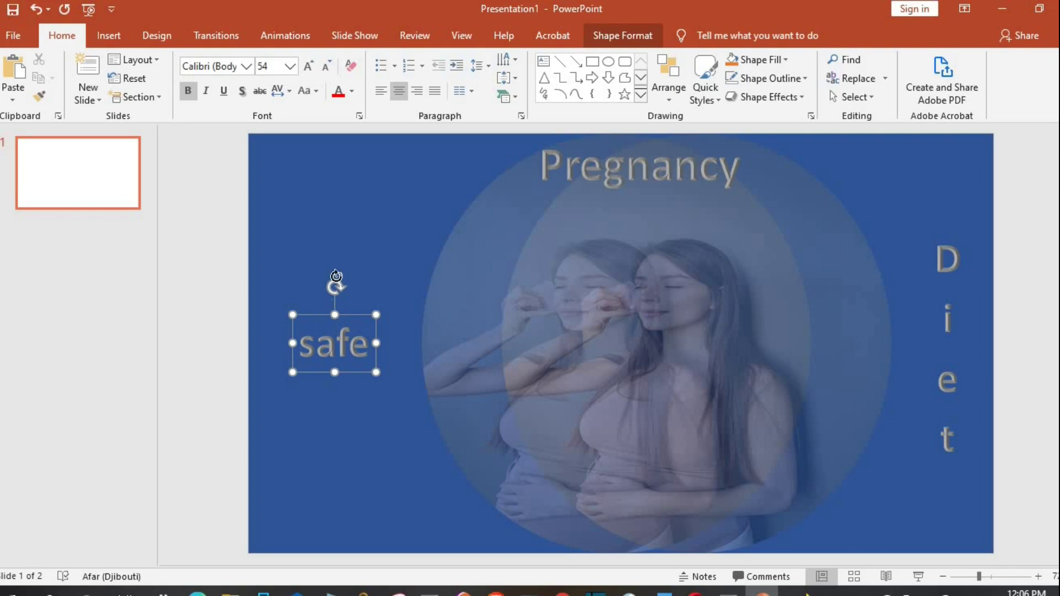
left_click(514, 61)
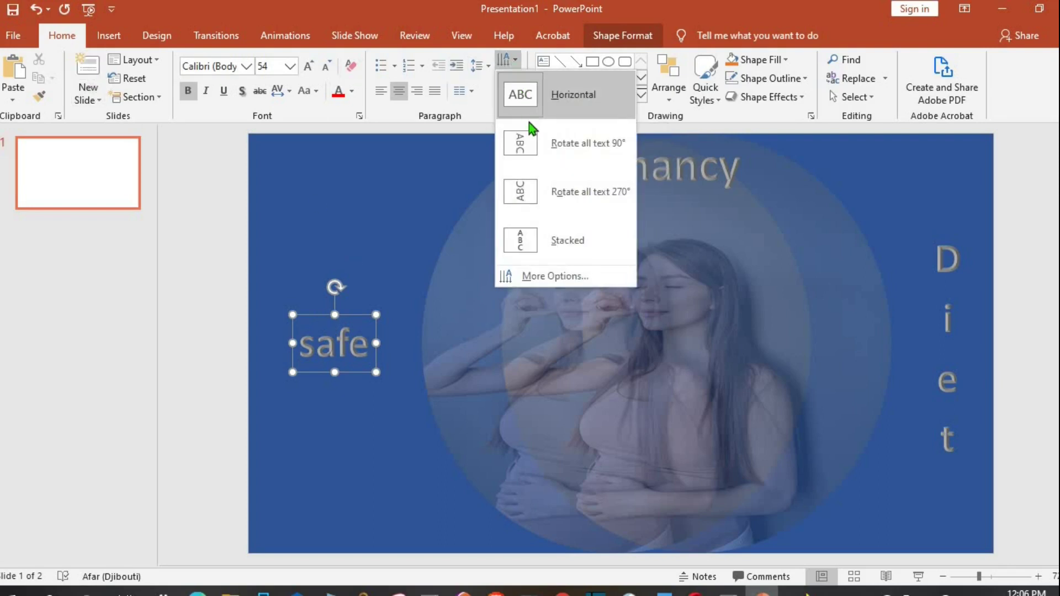
left_click(532, 142)
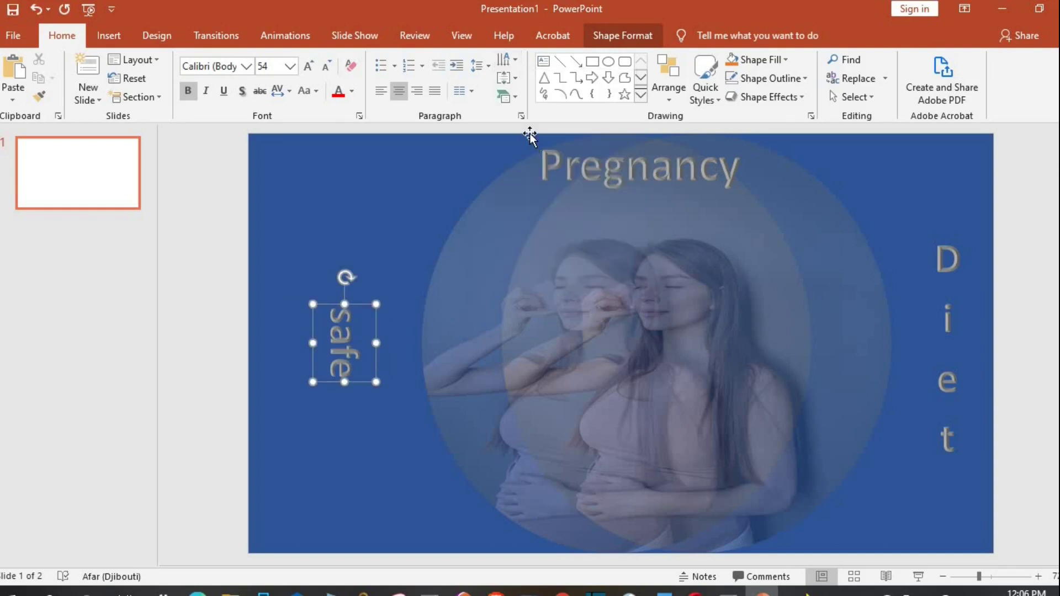
left_click(514, 62)
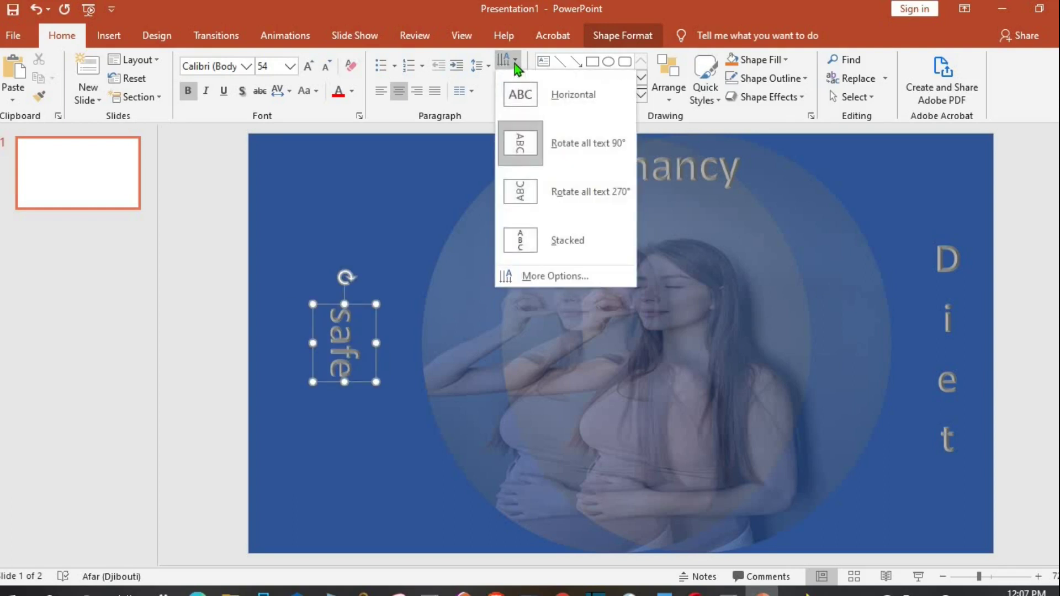
left_click(556, 252)
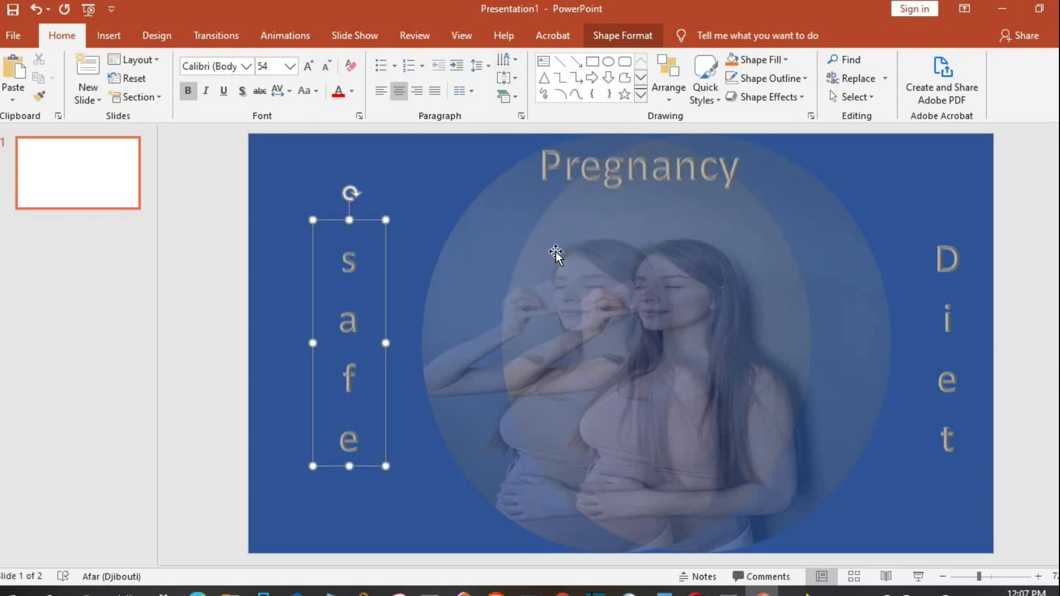
left_click(513, 60)
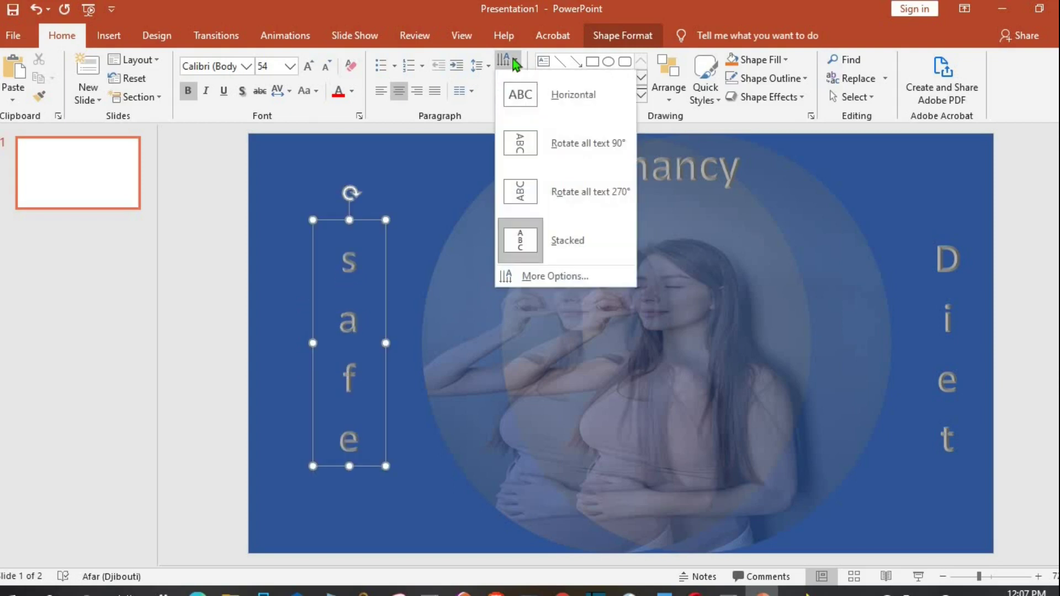
left_click(423, 221)
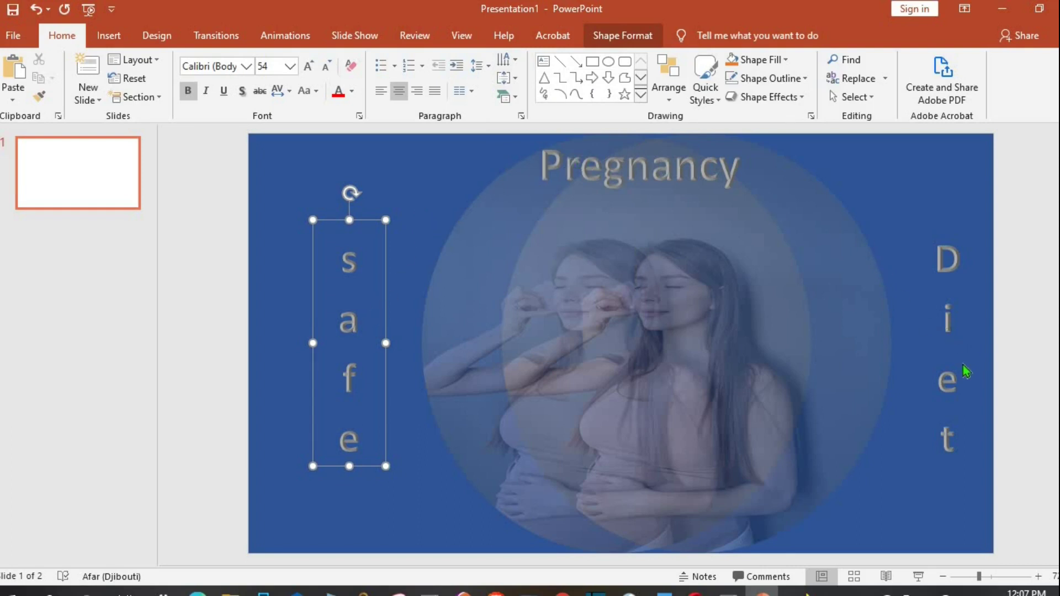
key("Escape")
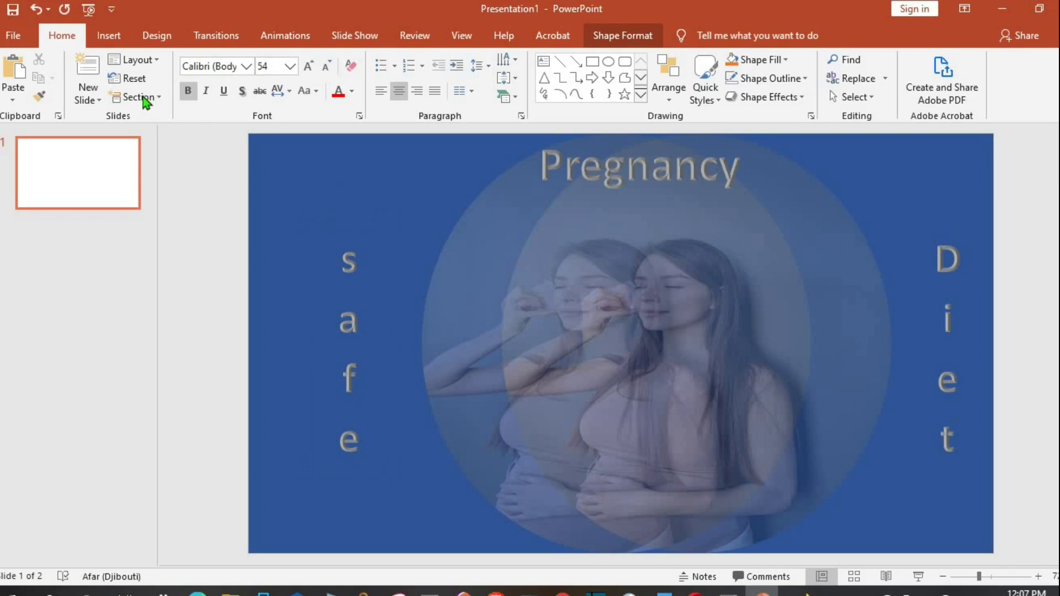
Insert a WordArt placeholder reading 'Your text here' from the WordArt style gallery.
left_click(118, 32)
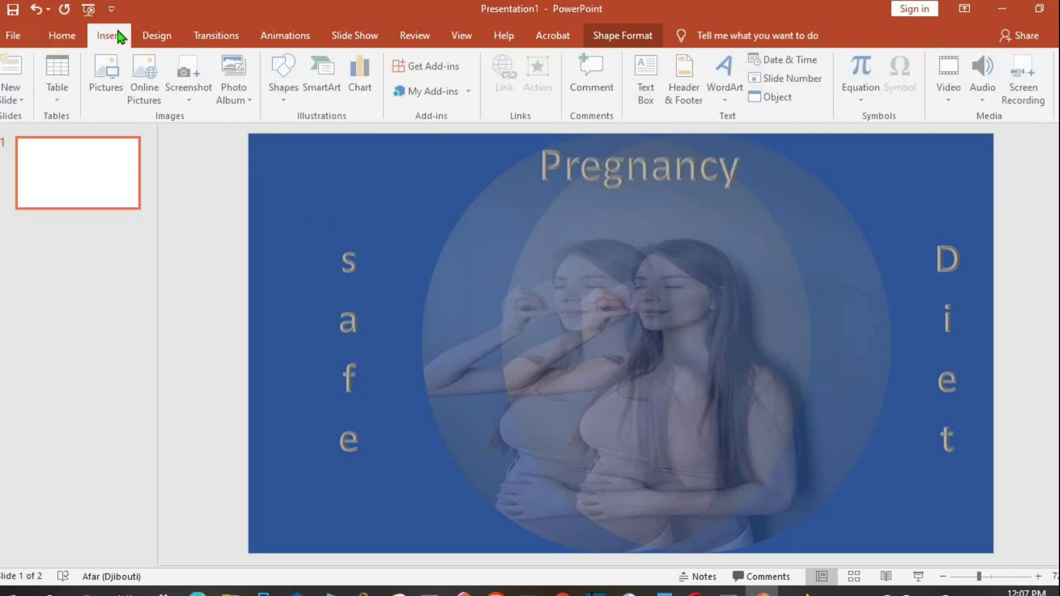
left_click(647, 93)
left_click(725, 93)
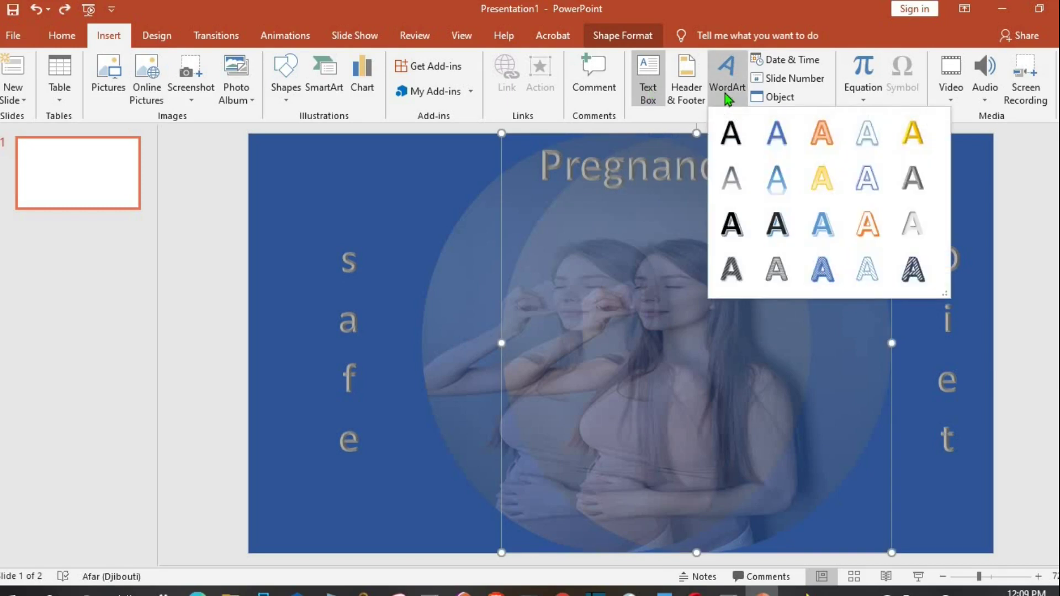
left_click(837, 160)
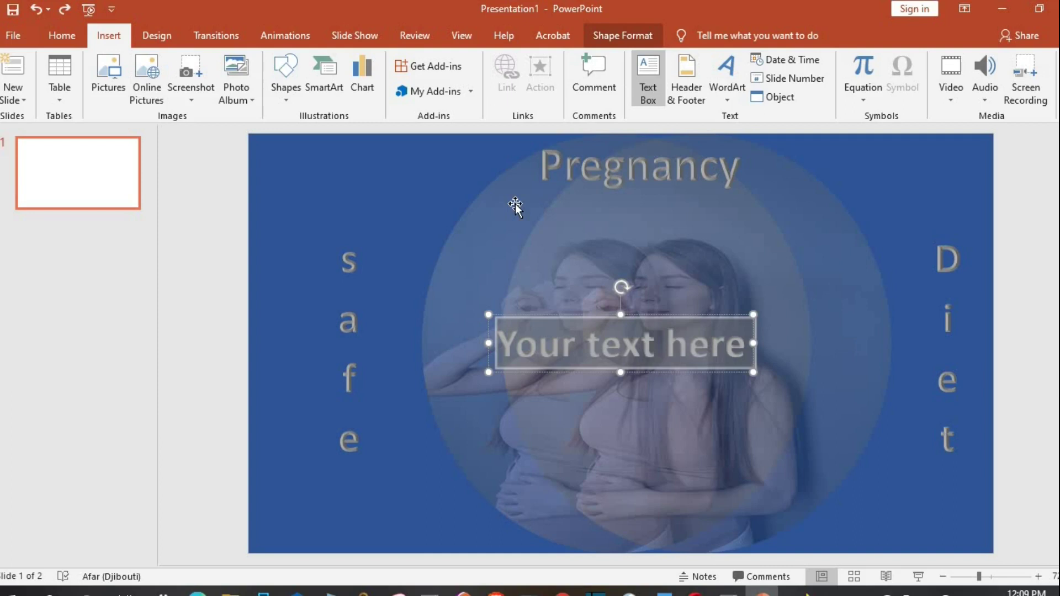
Shrink the WordArt text by decreasing its font size three times.
left_click(61, 39)
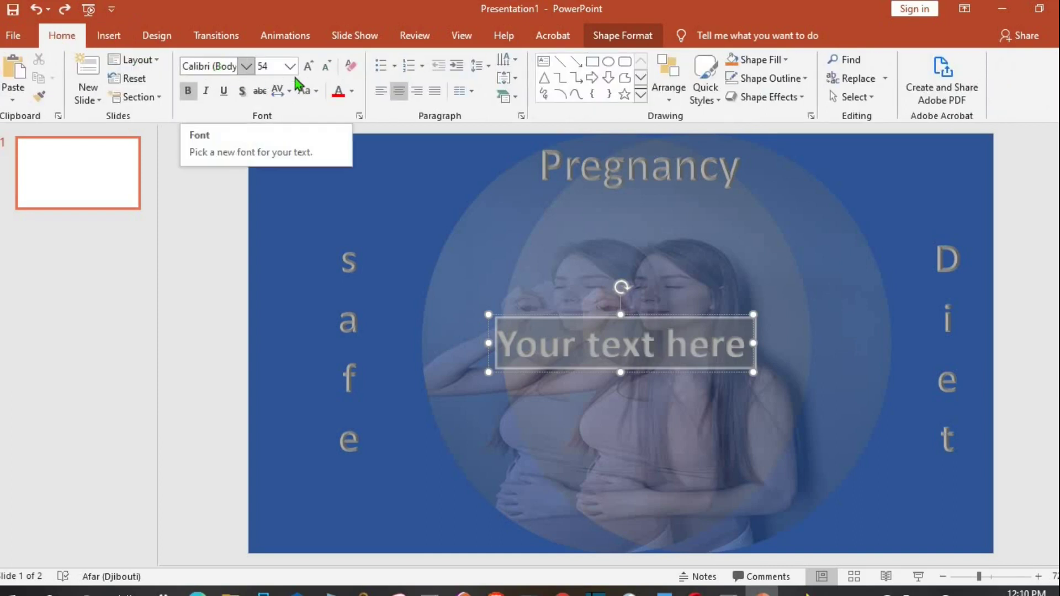
left_click(326, 68)
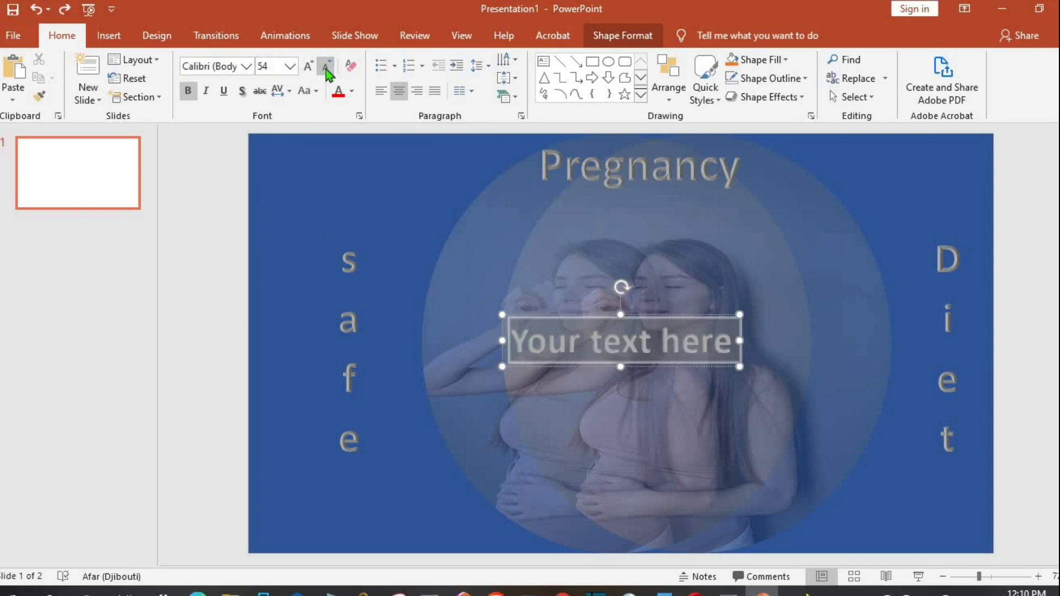
left_click(326, 69)
left_click(326, 68)
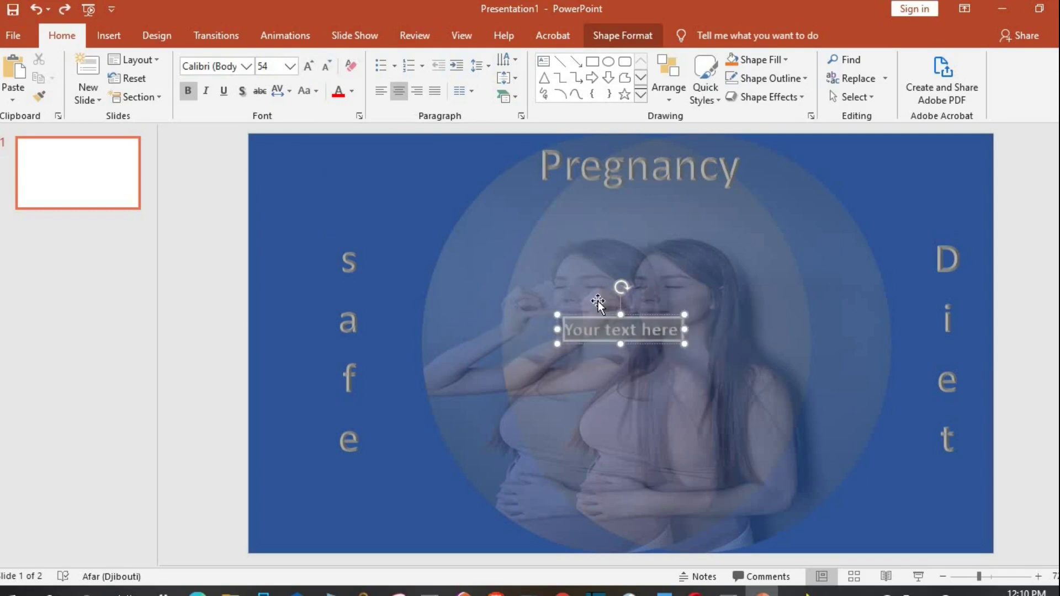
Paste the four pregnancy-care lines into the central box with the destination theme, then reposition and resize it.
right_click(596, 324)
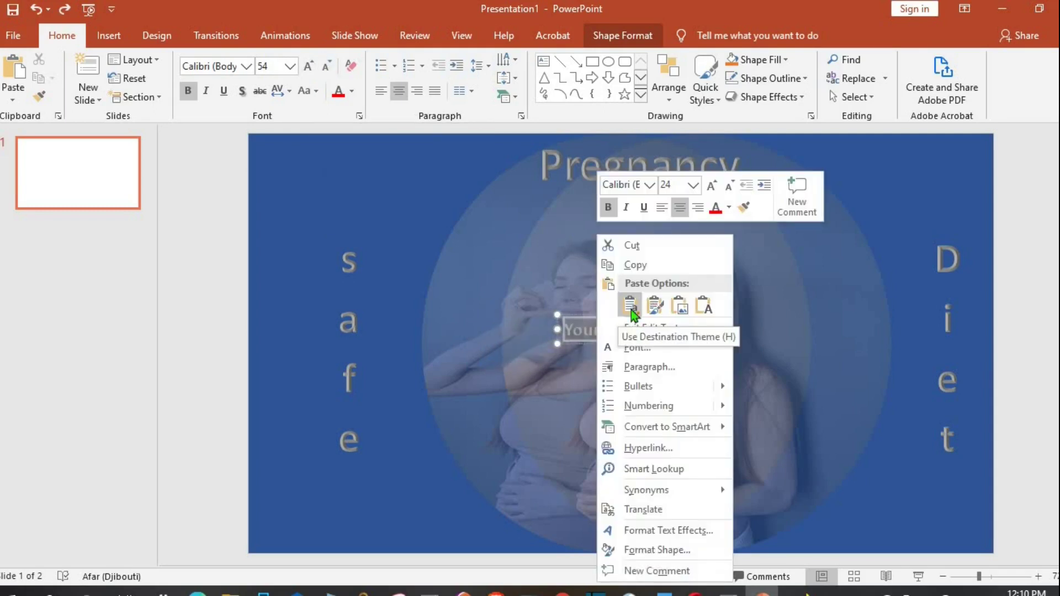
left_click(631, 309)
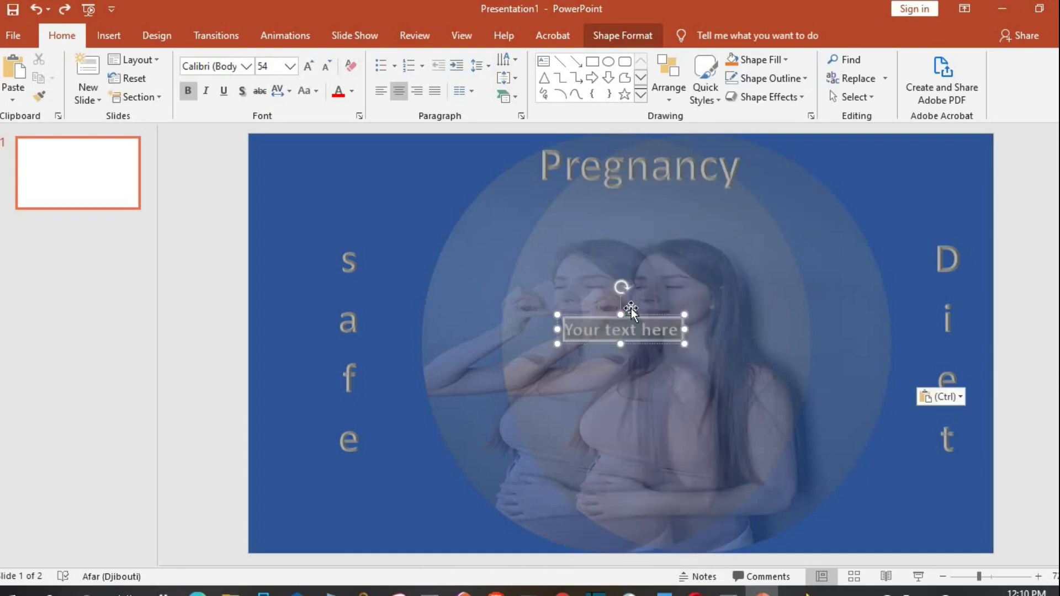
left_click_drag(621, 315, 558, 254)
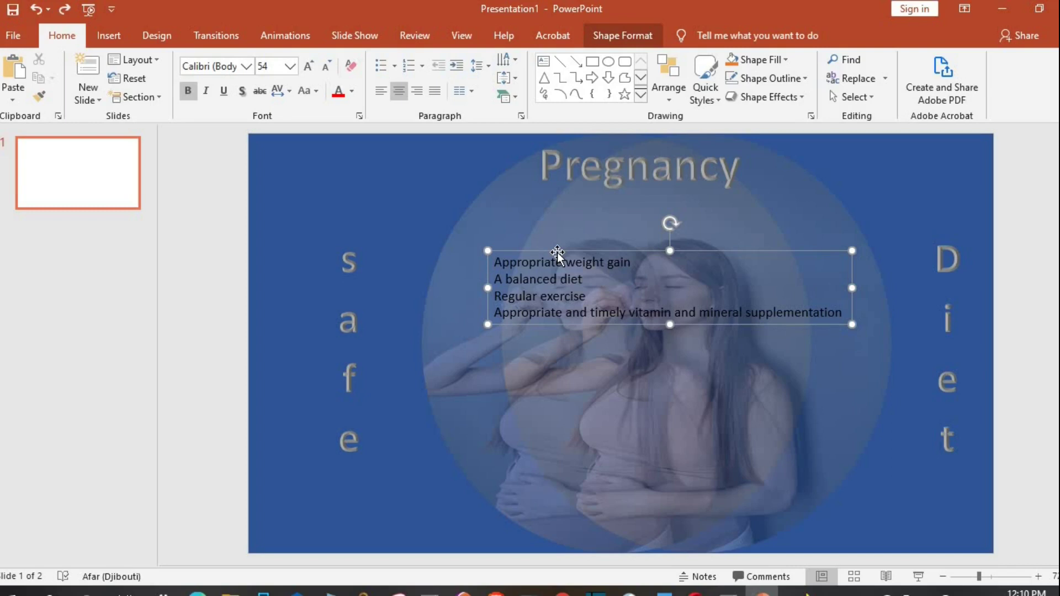
left_click_drag(670, 324, 670, 362)
Enlarge the body text three sizes, widen the box leftward and centre-align the lines.
left_click(308, 67)
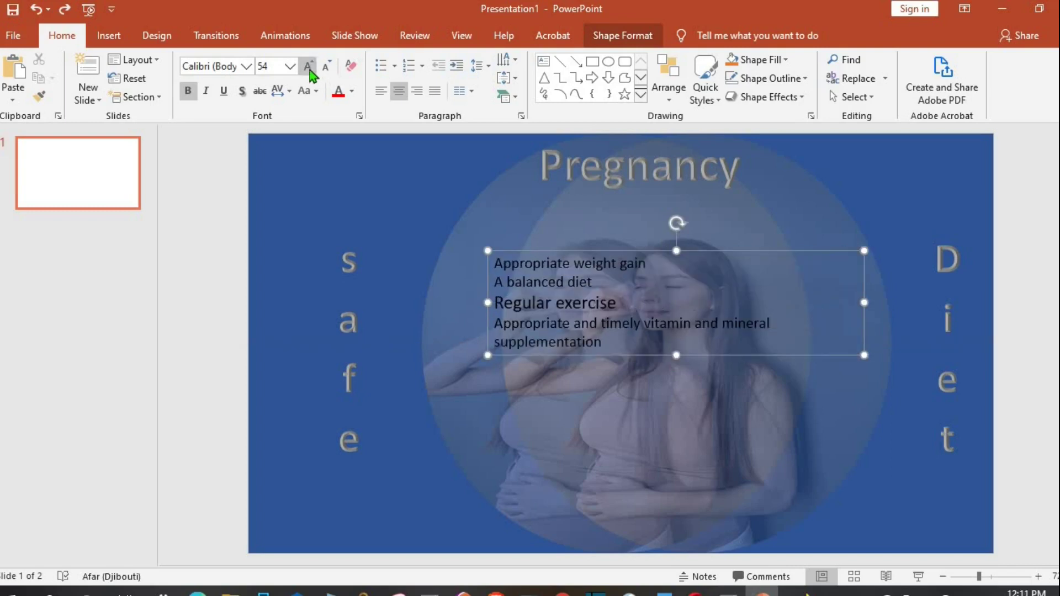
left_click(309, 67)
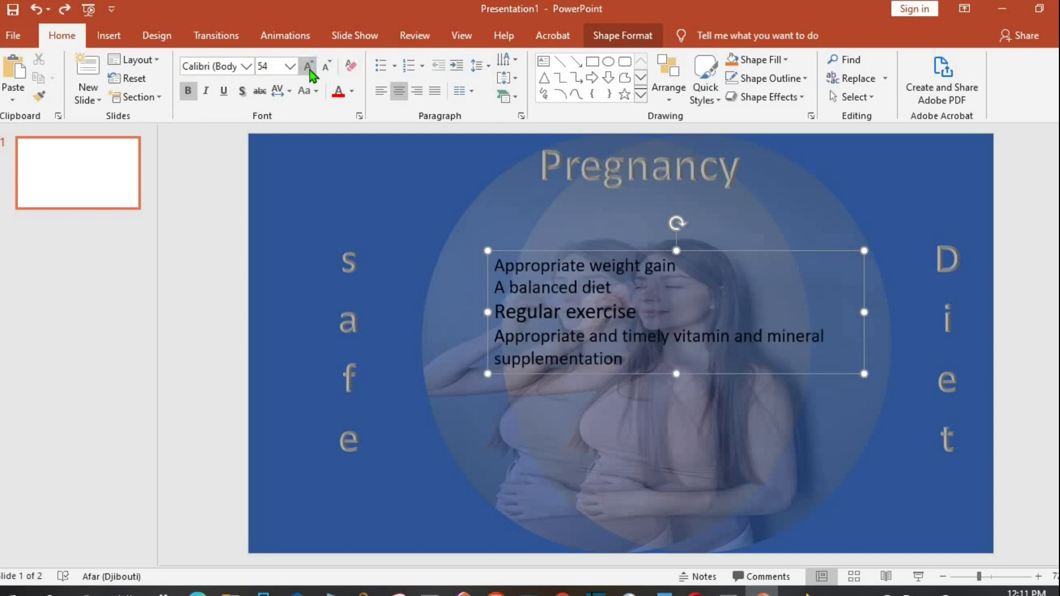
left_click(308, 68)
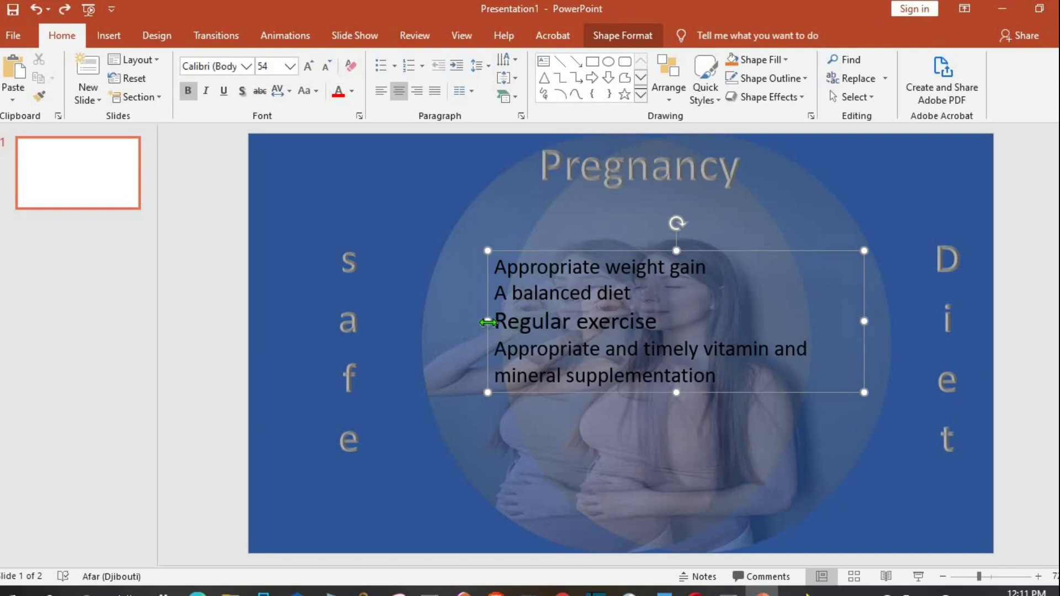
left_click_drag(486, 321, 371, 324)
left_click(399, 91)
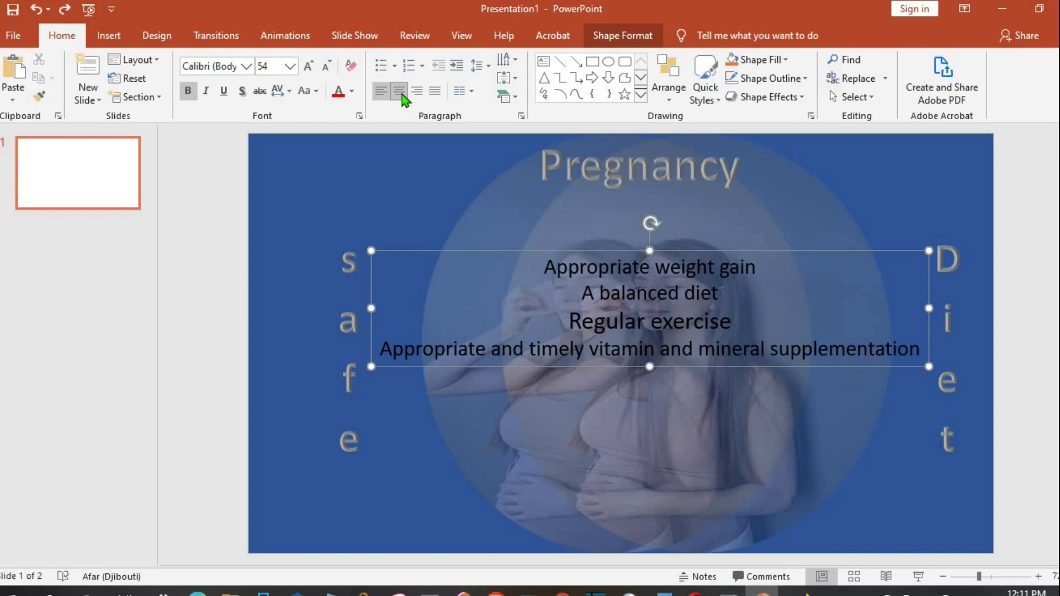
key("Escape")
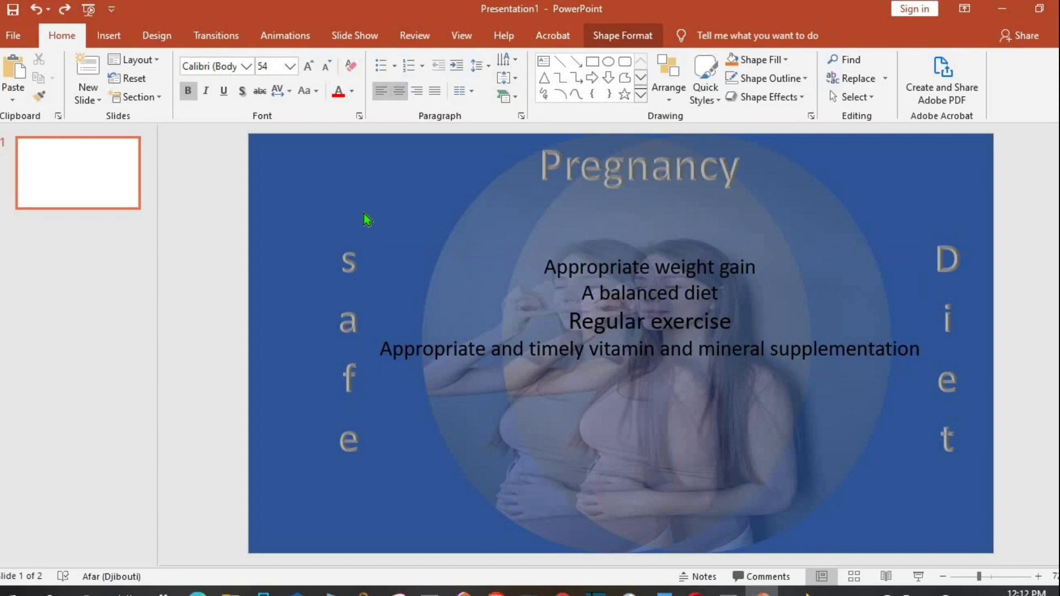